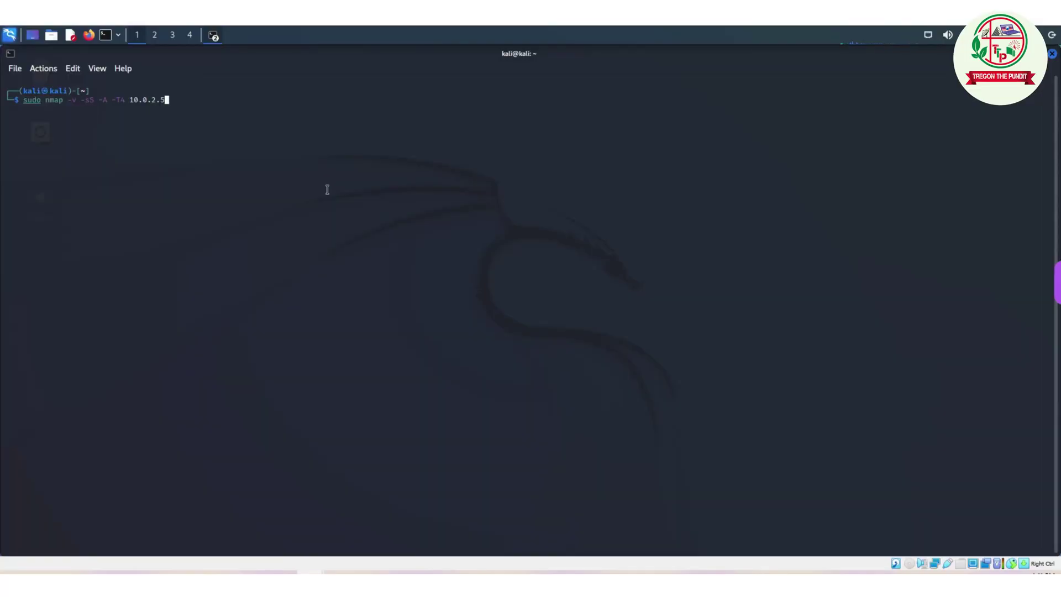
# Run the nmap scan of 10.0.2.5, revealing SSH on 22 and a web service on 8080
pyautogui.press('Return')
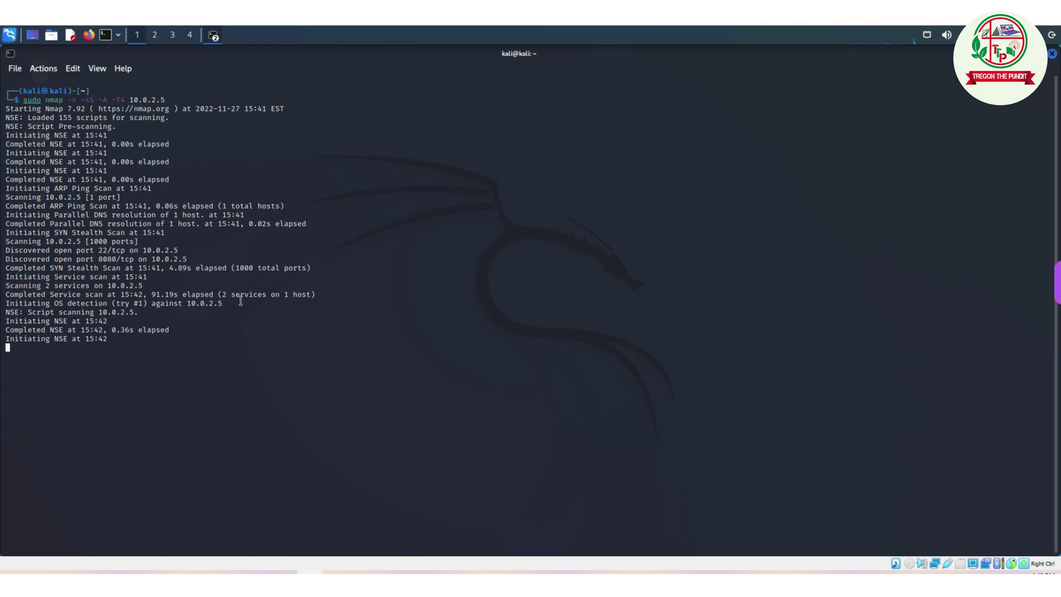
pyautogui.scroll(2, 261, 348)
pyautogui.scroll(7, 262, 348)
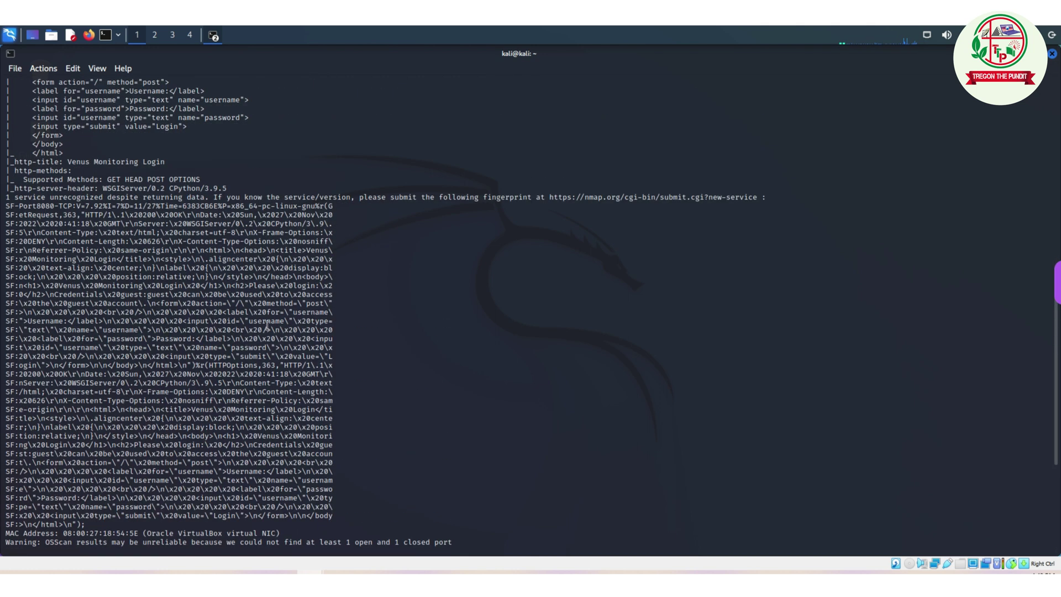
pyautogui.scroll(1, 258, 315)
pyautogui.scroll(1, 258, 309)
pyautogui.scroll(1, 257, 308)
pyautogui.scroll(3, 258, 308)
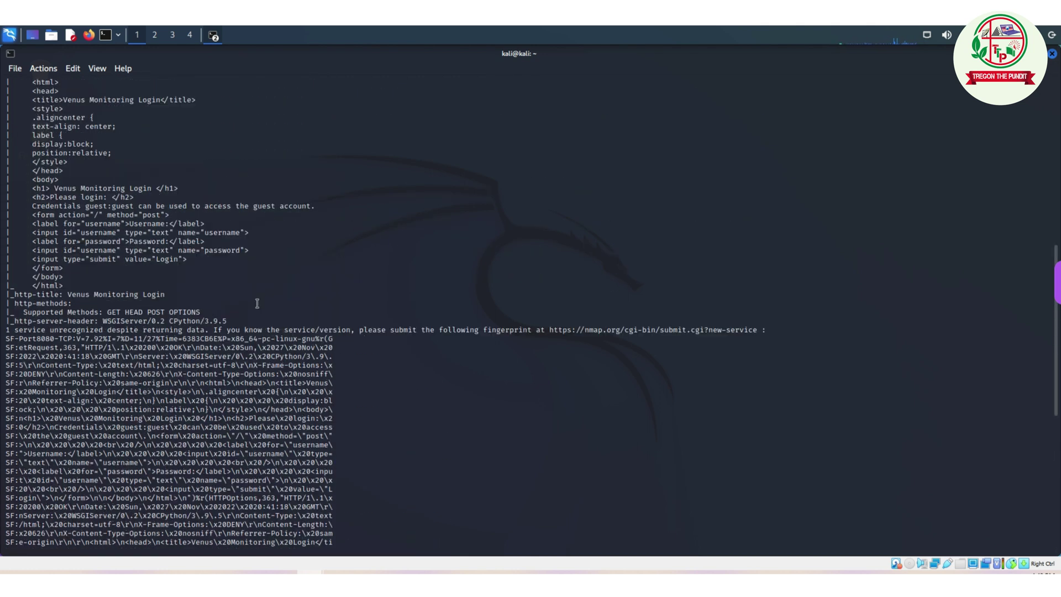
pyautogui.scroll(2, 258, 303)
pyautogui.scroll(9, 255, 290)
pyautogui.scroll(3, 255, 290)
pyautogui.scroll(-8, 253, 286)
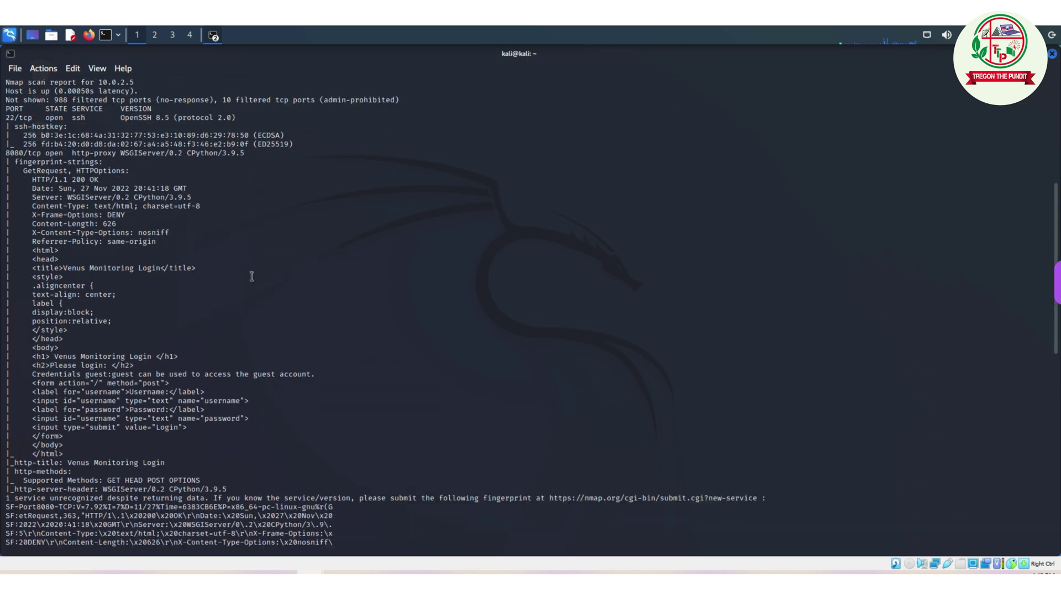
pyautogui.scroll(-7, 250, 283)
pyautogui.scroll(-2, 248, 276)
pyautogui.scroll(-11, 246, 275)
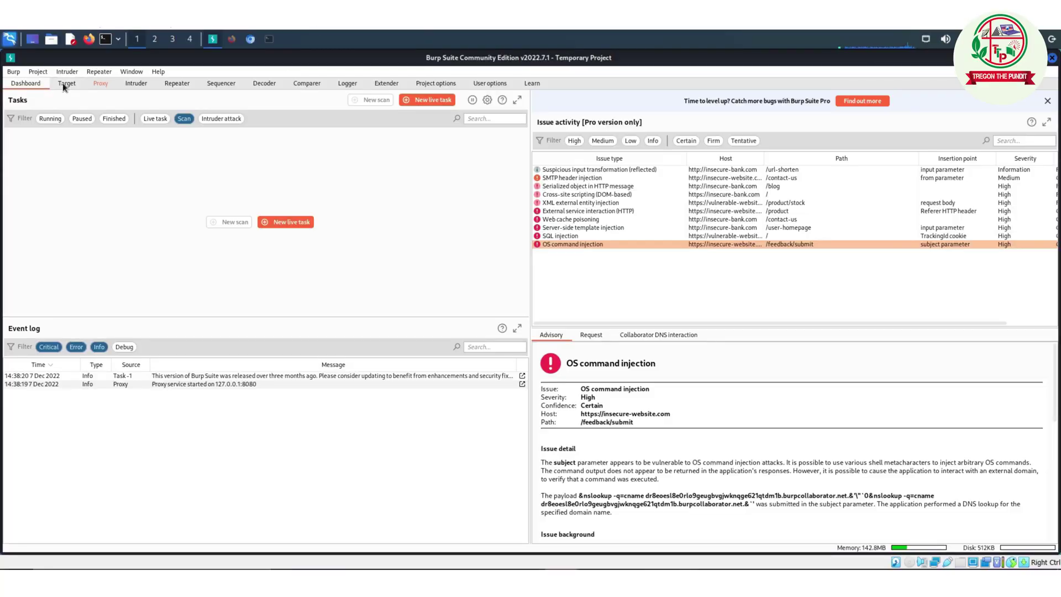
# Highlight captured request rows orange in the Target site map of the scanned host
pyautogui.click(64, 86)
pyautogui.click(75, 187)
pyautogui.click(25, 98)
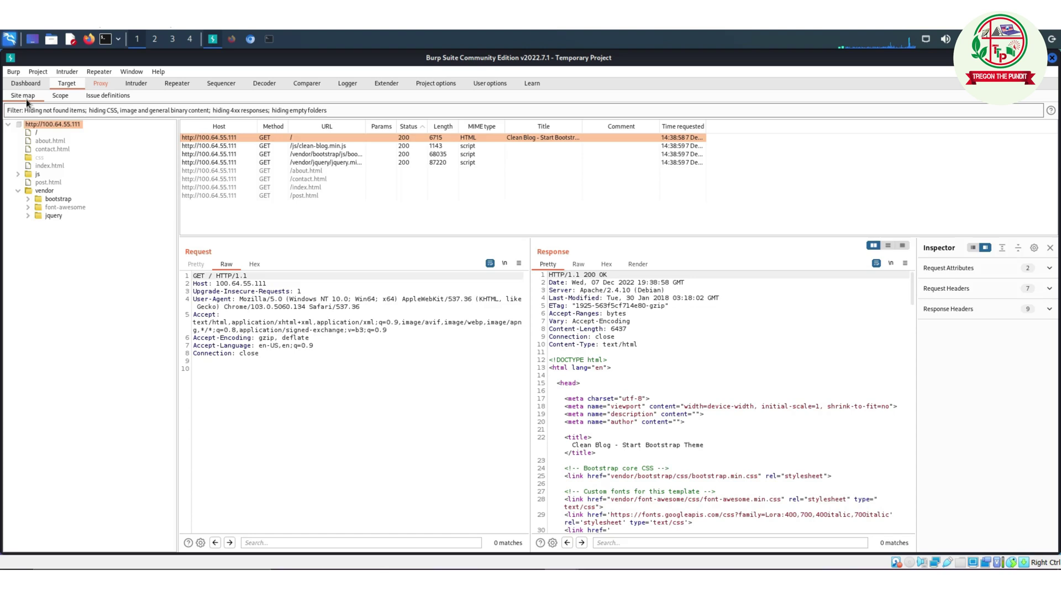
pyautogui.rightClick(209, 146)
pyautogui.click(217, 156)
pyautogui.rightClick(213, 154)
pyautogui.click(221, 164)
pyautogui.click(285, 170)
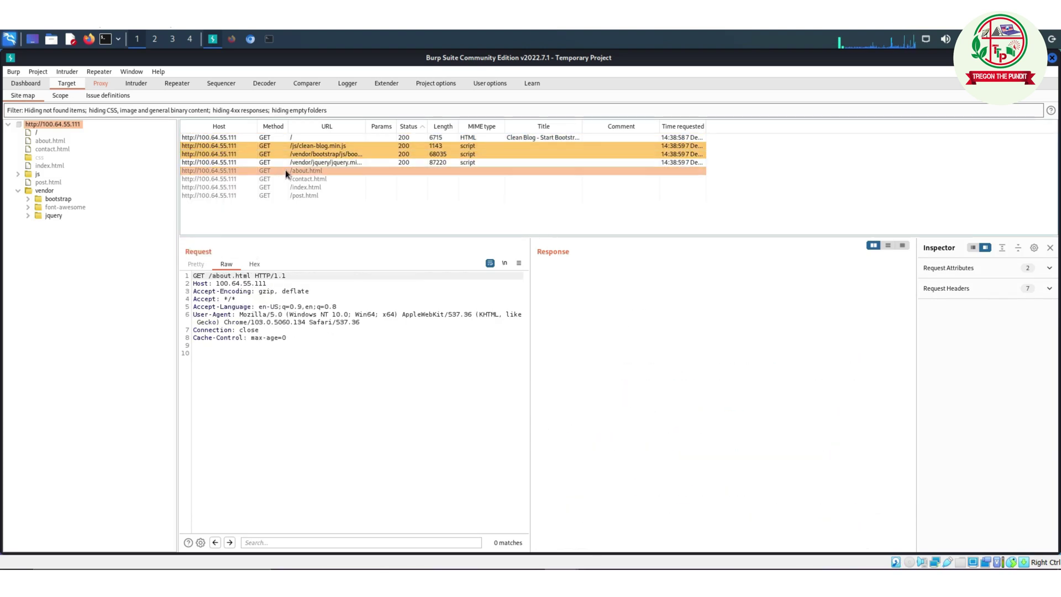
# Inspect the /index.html request, the site root's raw response and the /about.html request
pyautogui.click(291, 189)
pyautogui.rightClick(290, 193)
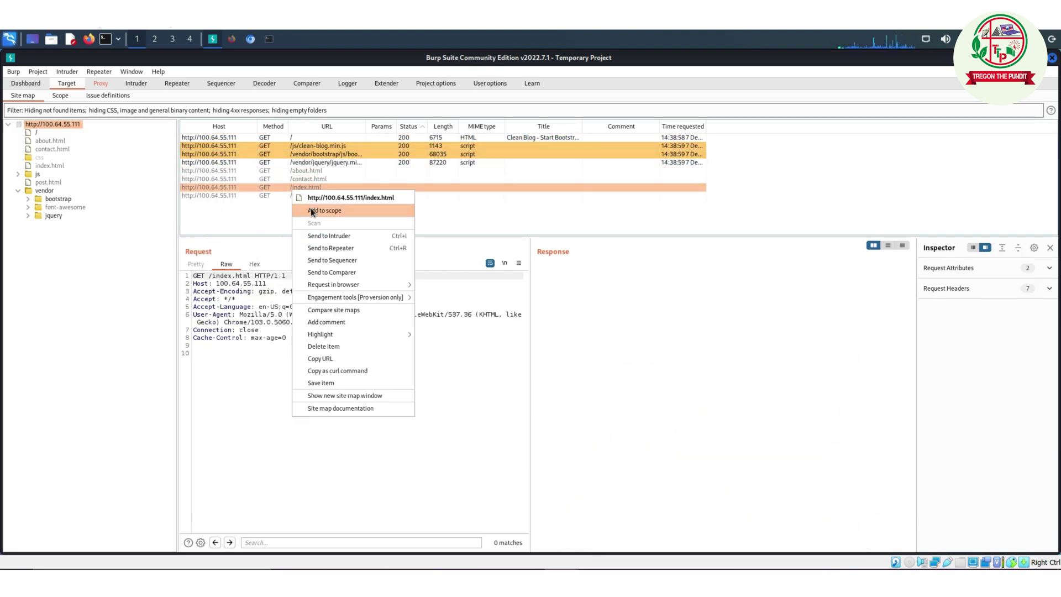
pyautogui.click(219, 186)
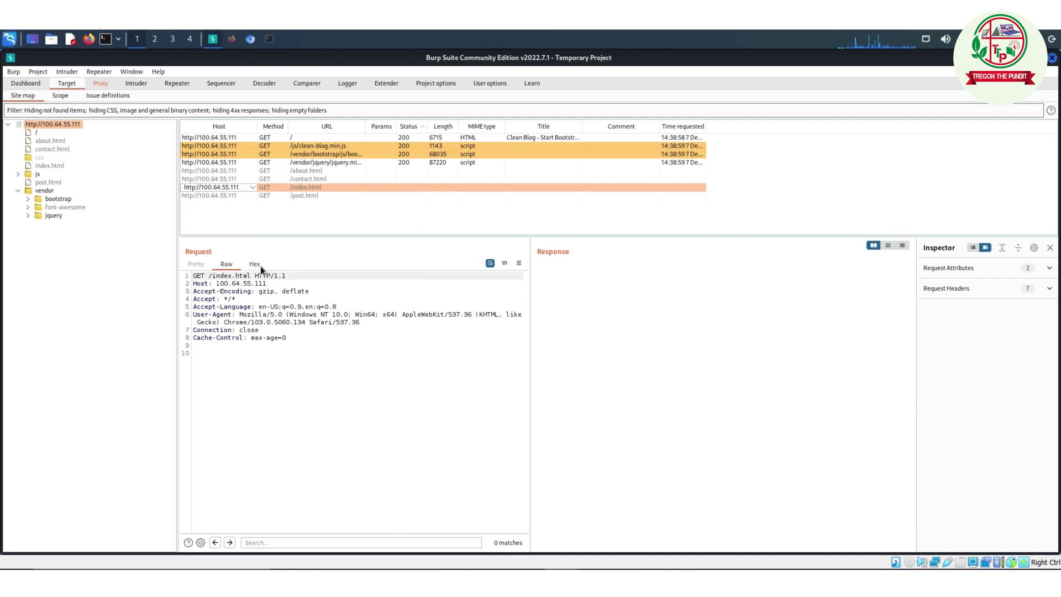
pyautogui.click(48, 148)
pyautogui.click(43, 126)
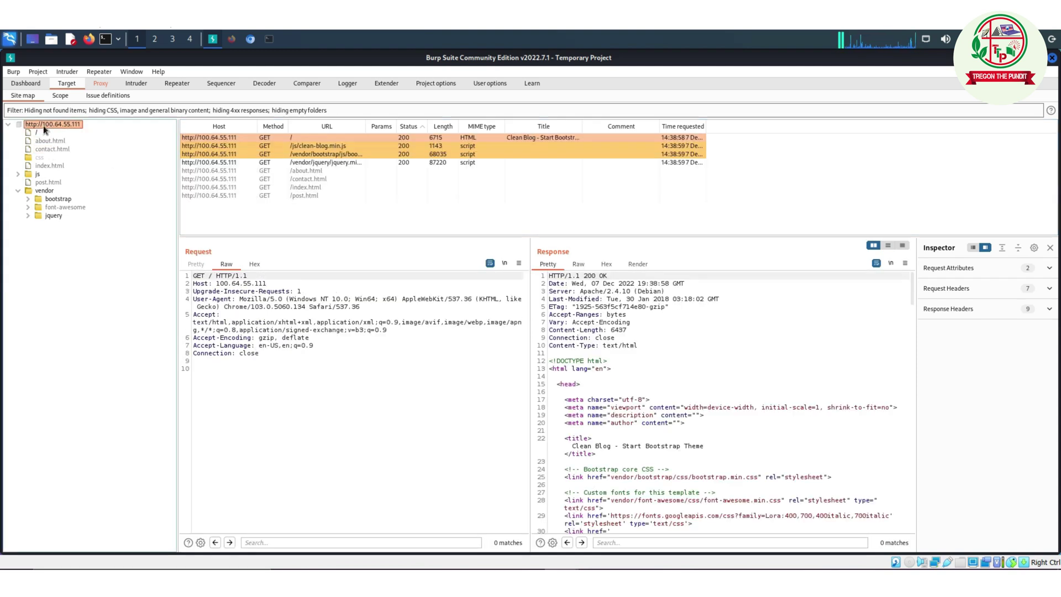
pyautogui.click(577, 263)
pyautogui.moveTo(913, 283)
pyautogui.mouseDown()
pyautogui.moveTo(911, 414)
pyautogui.moveTo(905, 273)
pyautogui.mouseUp()
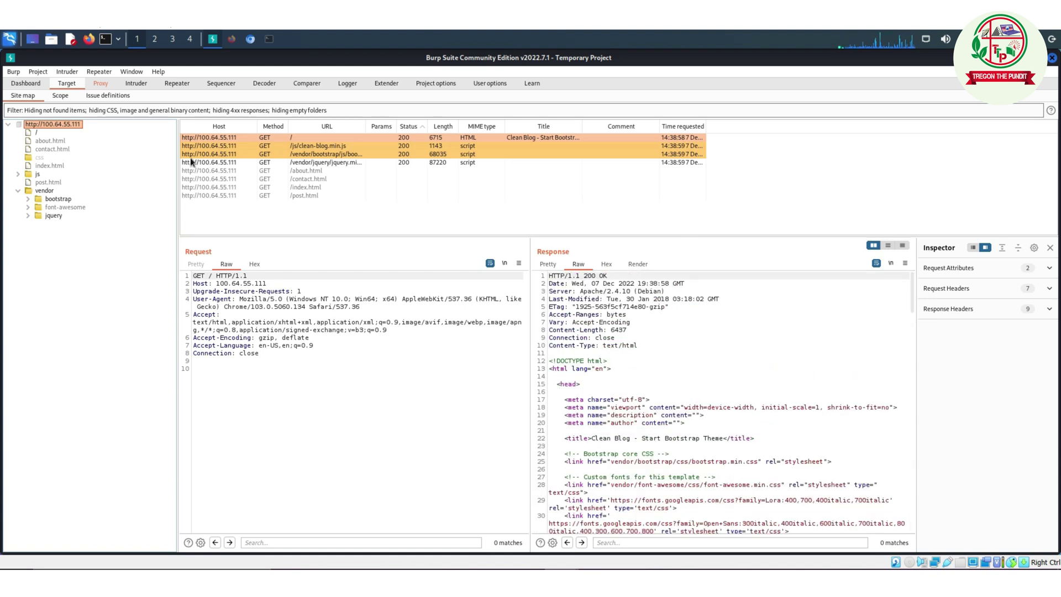
pyautogui.click(216, 169)
pyautogui.scroll(-5, 903, 344)
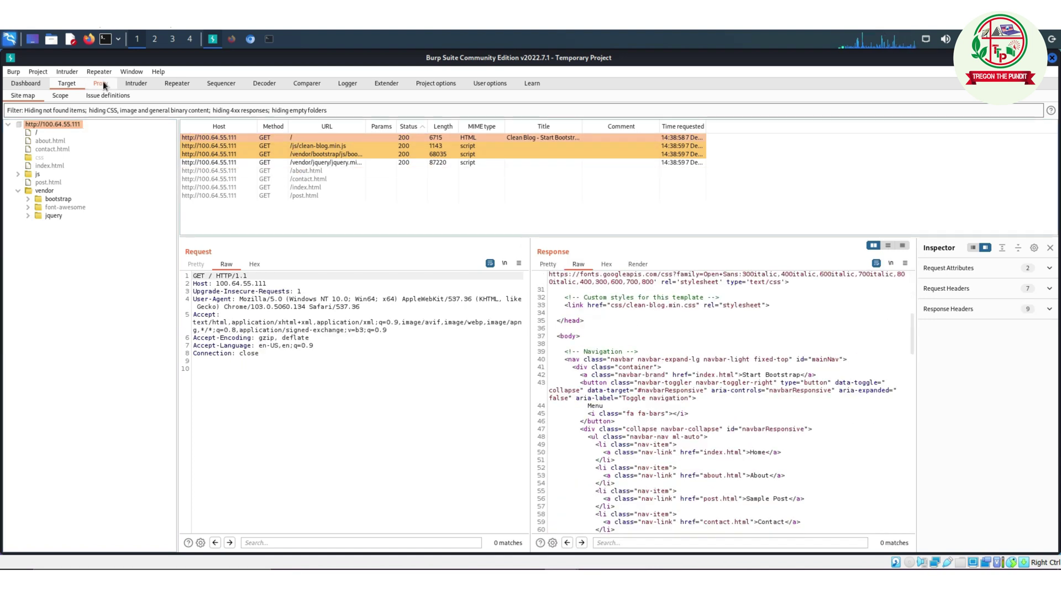
# Review the target scope and read several issue definitions including SSI injection
pyautogui.click(60, 95)
pyautogui.click(106, 97)
pyautogui.click(89, 309)
pyautogui.moveTo(314, 356); pyautogui.dragTo(314, 158)
pyautogui.click(50, 155)
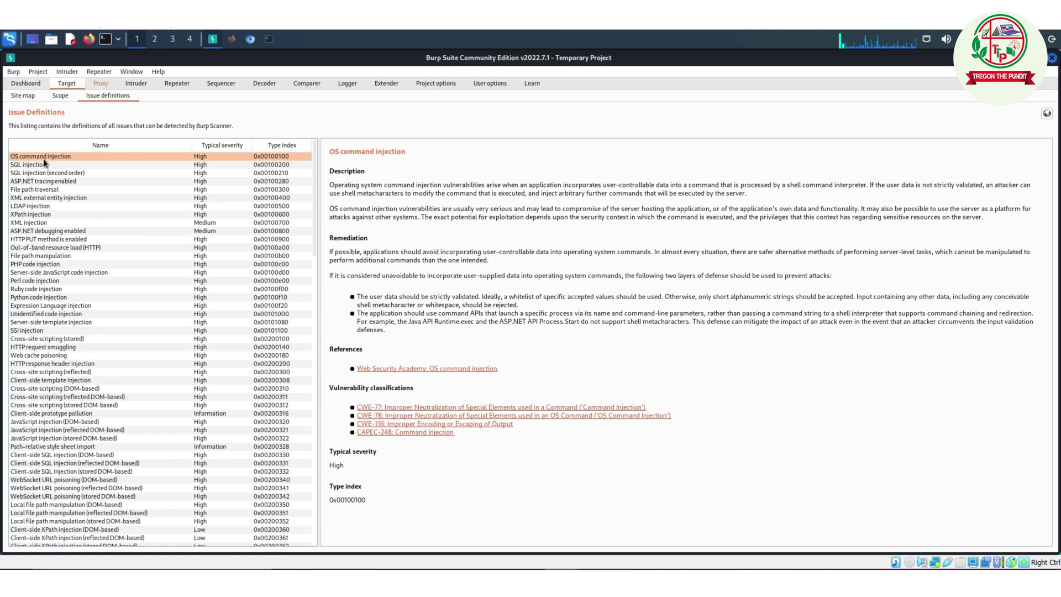
pyautogui.click(58, 232)
pyautogui.click(47, 331)
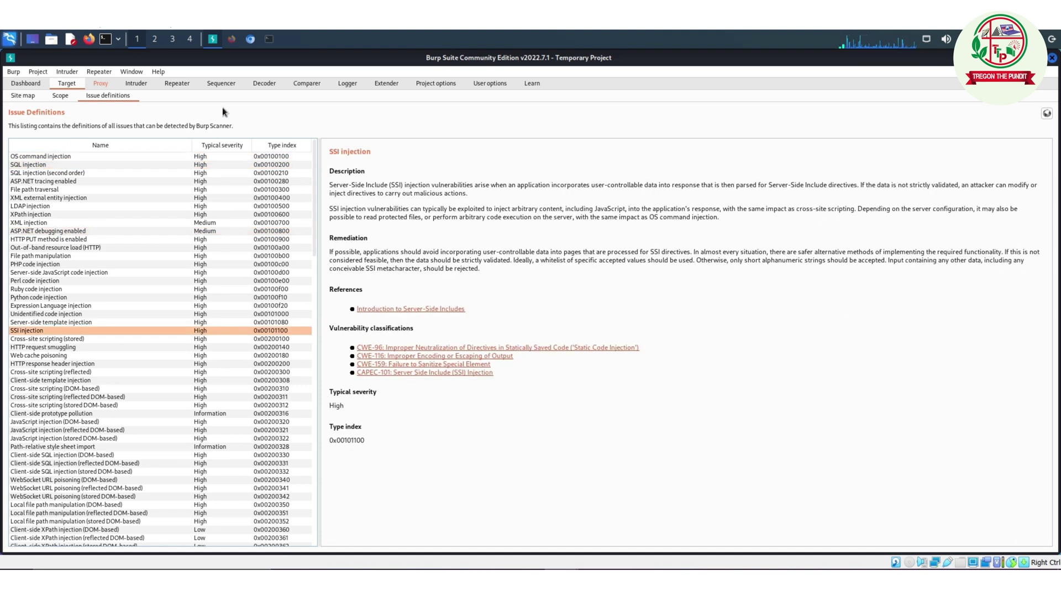
# Browse the Logger entries, viewing the root, font-awesome and other logged requests and responses
pyautogui.click(346, 84)
pyautogui.click(120, 159)
pyautogui.click(475, 287)
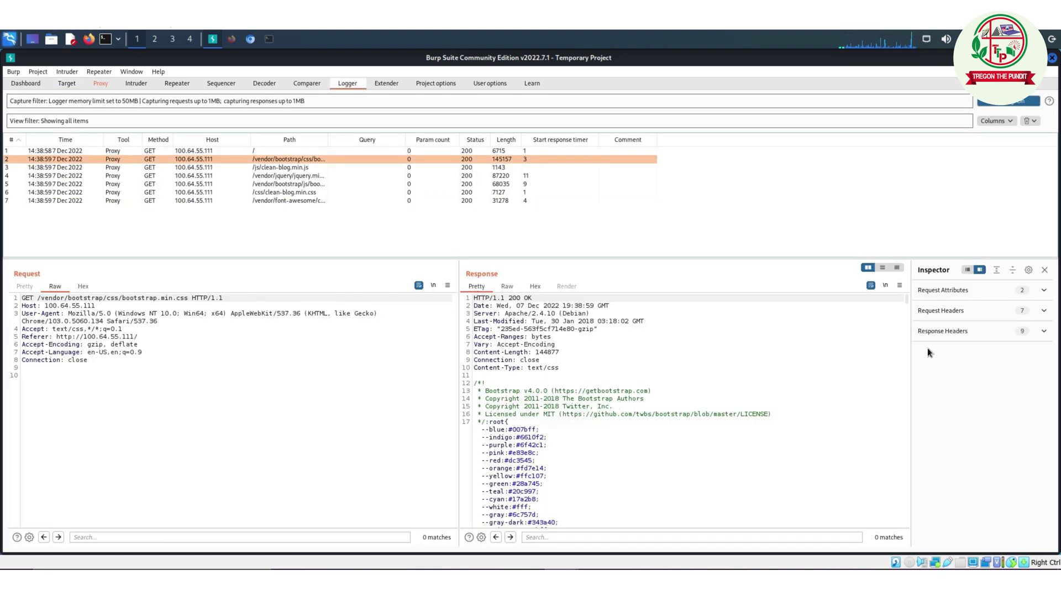
pyautogui.click(371, 149)
pyautogui.moveTo(895, 296); pyautogui.dragTo(893, 519)
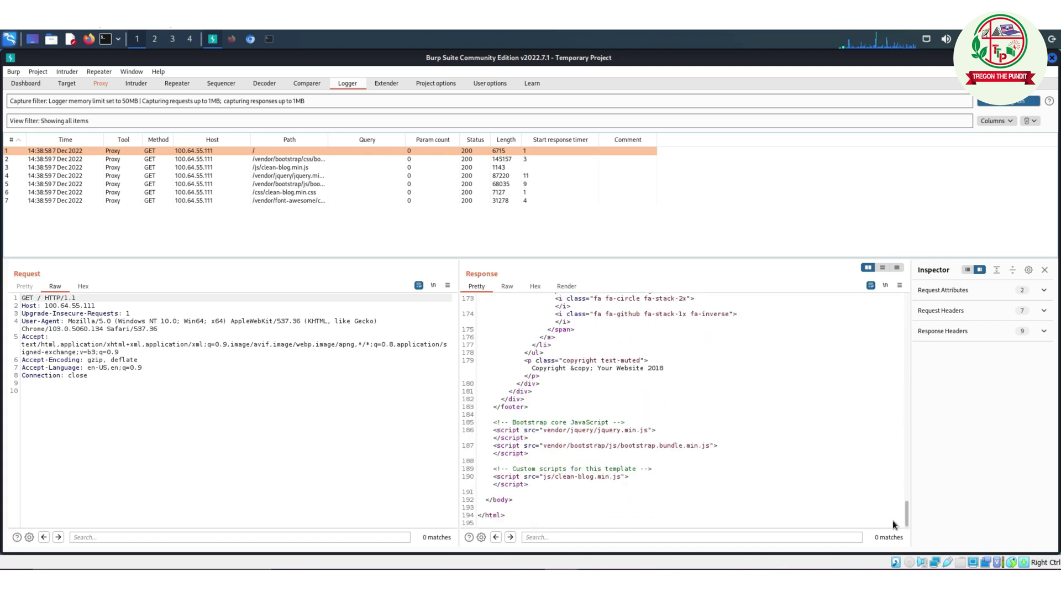
pyautogui.click(400, 217)
pyautogui.click(506, 175)
pyautogui.click(216, 200)
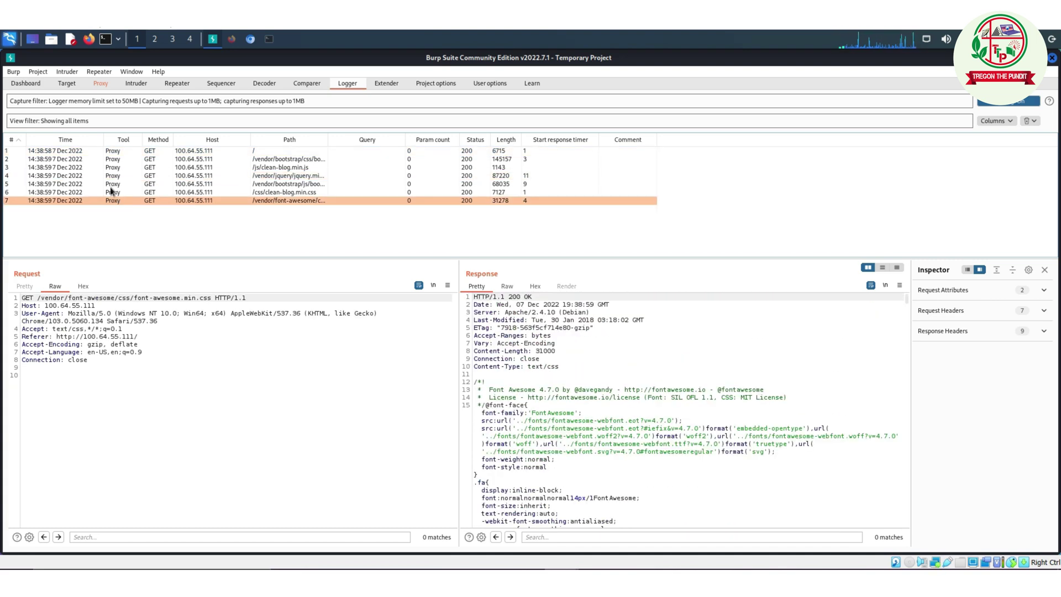
pyautogui.click(112, 184)
# Expand the vendor, font-awesome, bootstrap and js folders in the site map and view jquery.min.js and index.html
pyautogui.click(67, 84)
pyautogui.click(22, 95)
pyautogui.click(72, 224)
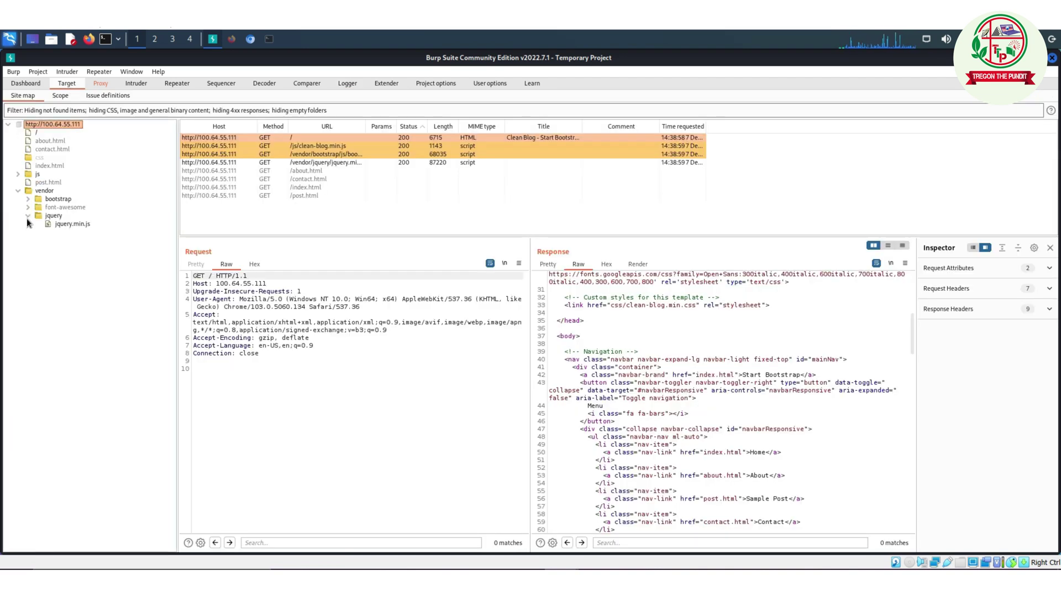
pyautogui.click(27, 206)
pyautogui.click(28, 198)
pyautogui.click(19, 174)
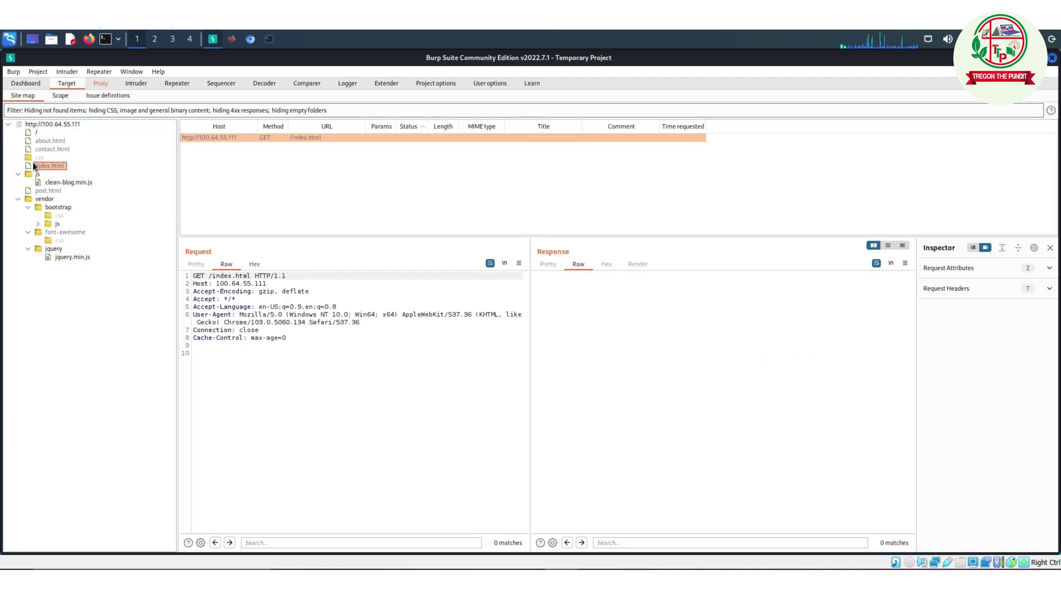
# View /index.html as hex, recolour its row, and forward the held fonts.googleapis.com request
pyautogui.click(254, 264)
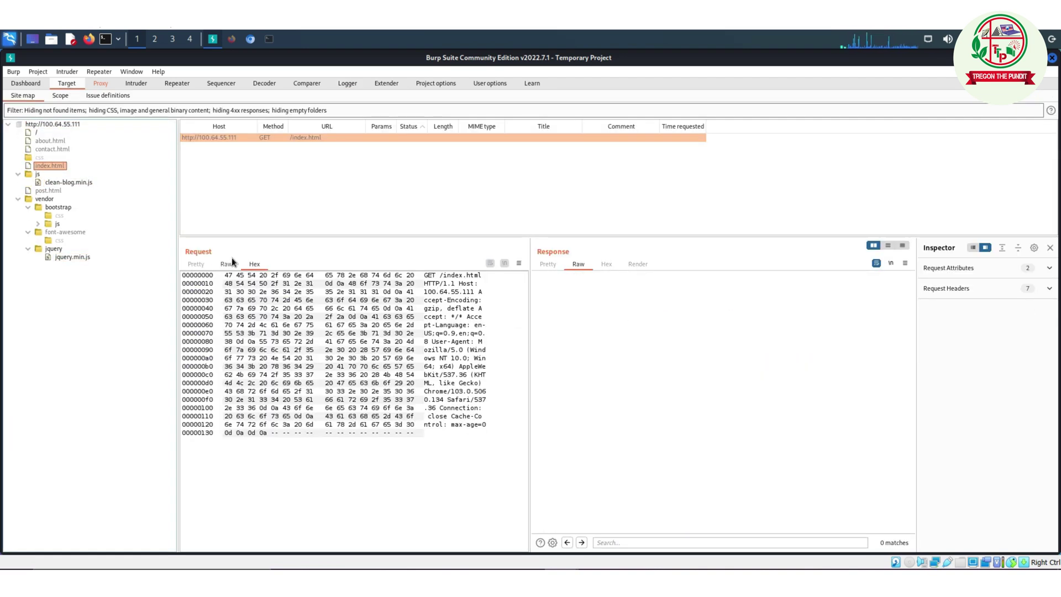
pyautogui.click(223, 138)
pyautogui.click(101, 83)
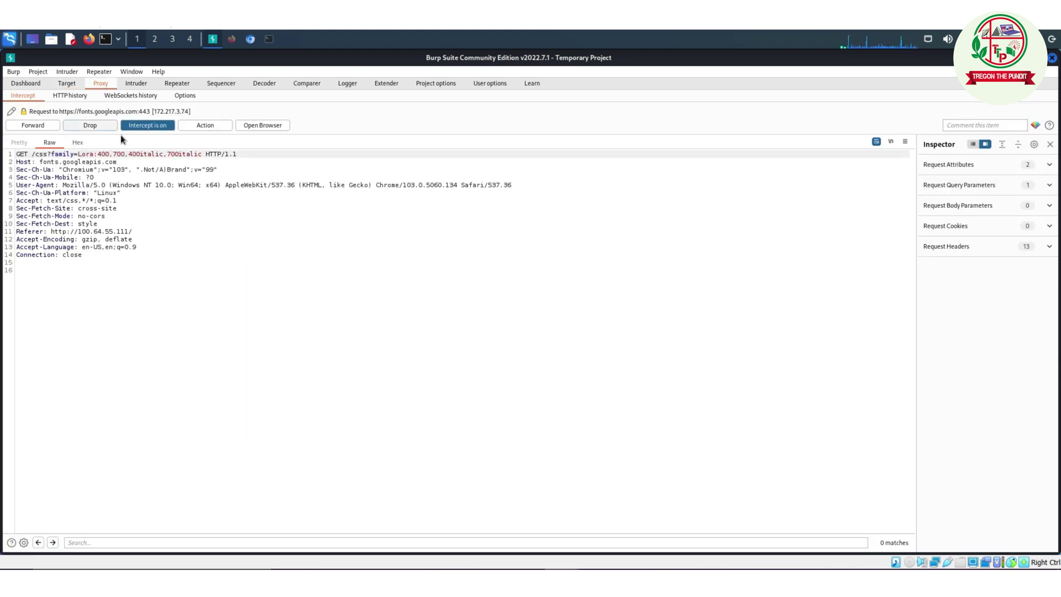
pyautogui.click(145, 126)
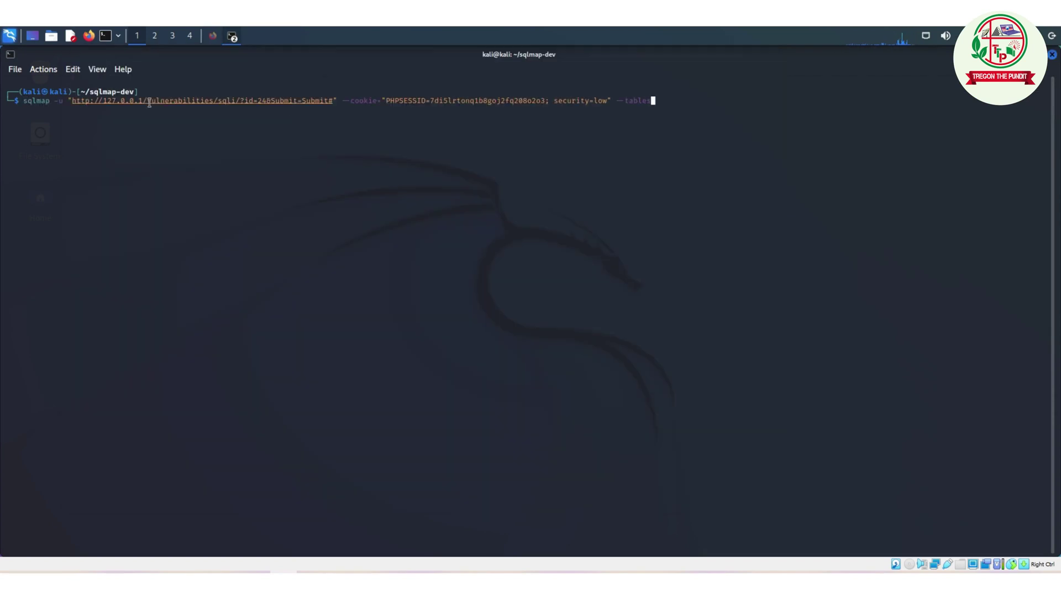
# Run the sqlmap --tables enumeration and mark its injection-technique and MySQL back-end lines
pyautogui.press('Return')
pyautogui.scroll(6, 135, 286)
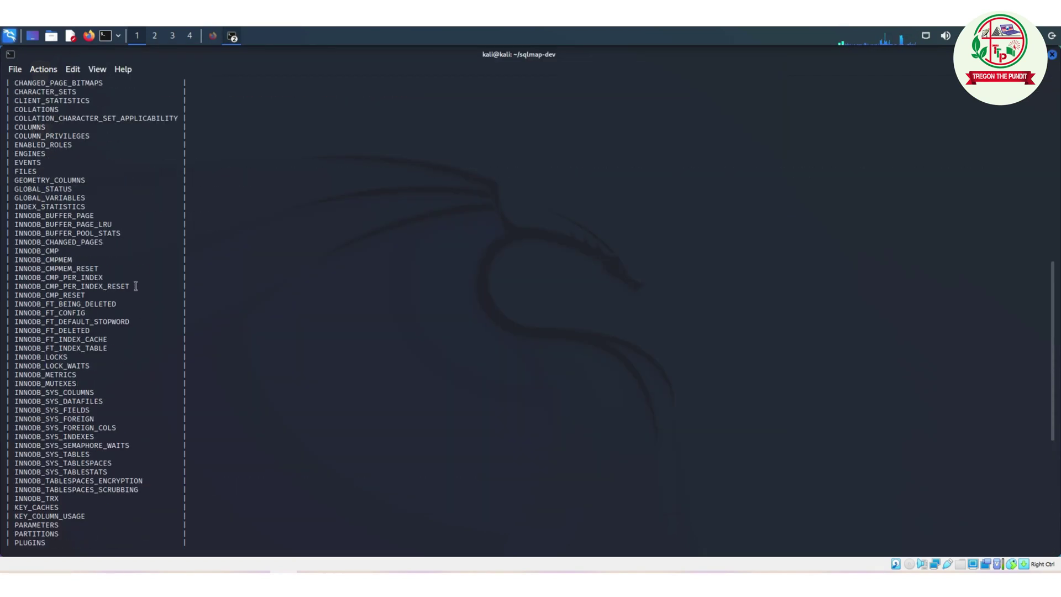
pyautogui.scroll(6, 136, 286)
pyautogui.scroll(12, 136, 286)
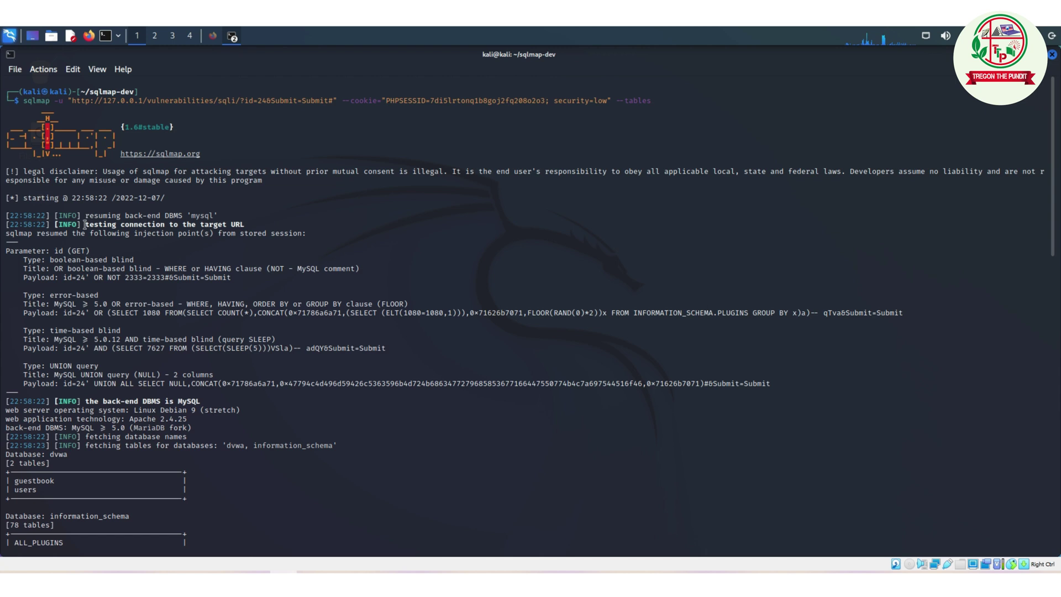
pyautogui.tripleClick(147, 249)
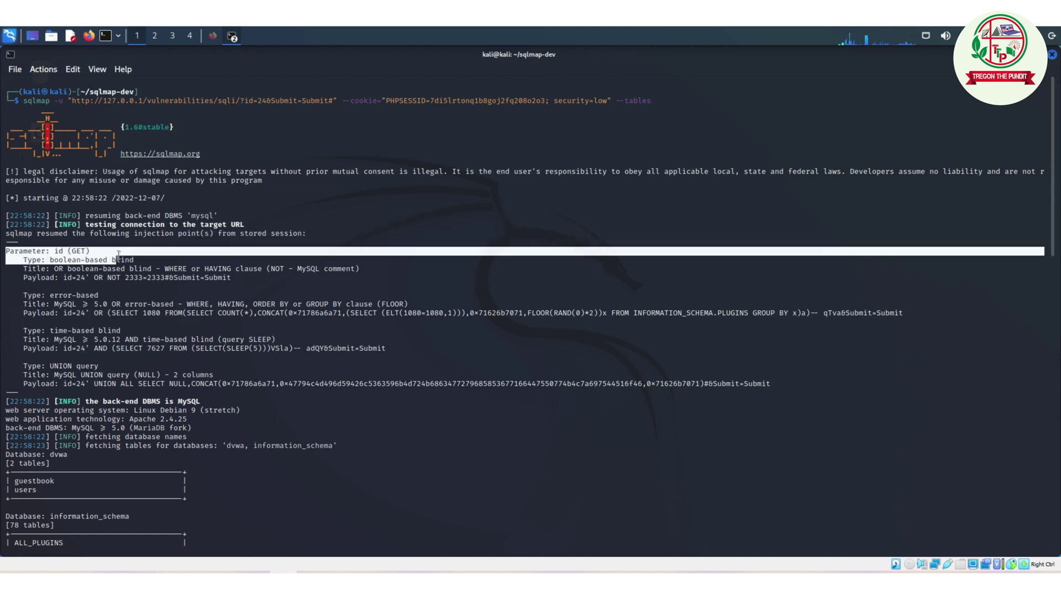
pyautogui.moveTo(261, 274)
pyautogui.mouseDown()
pyautogui.moveTo(18, 274)
pyautogui.moveTo(104, 294)
pyautogui.mouseUp()
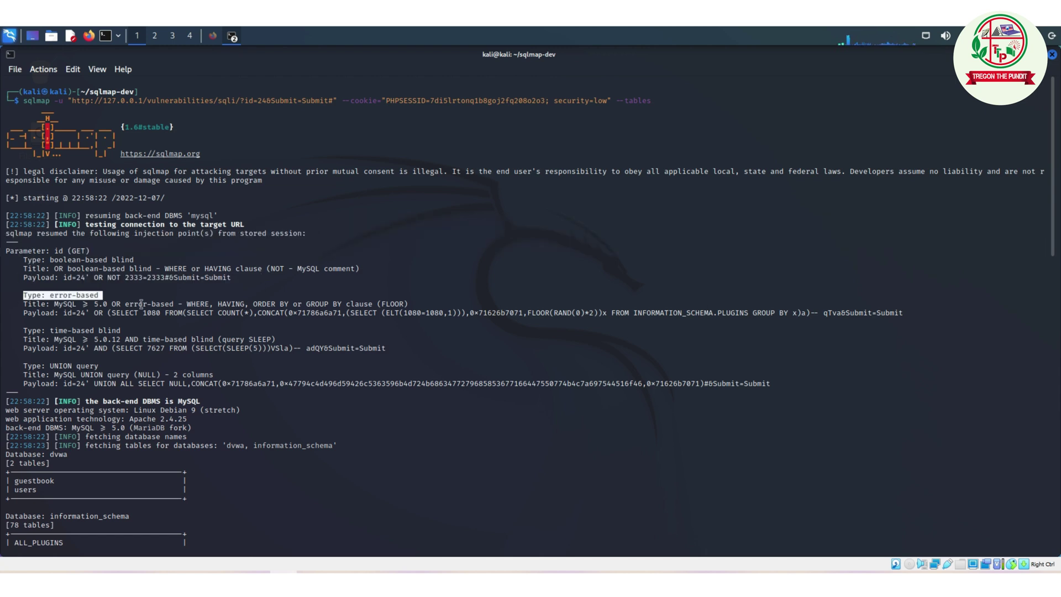
pyautogui.click(52, 313)
pyautogui.moveTo(24, 329); pyautogui.dragTo(125, 330)
pyautogui.moveTo(23, 365); pyautogui.dragTo(108, 366)
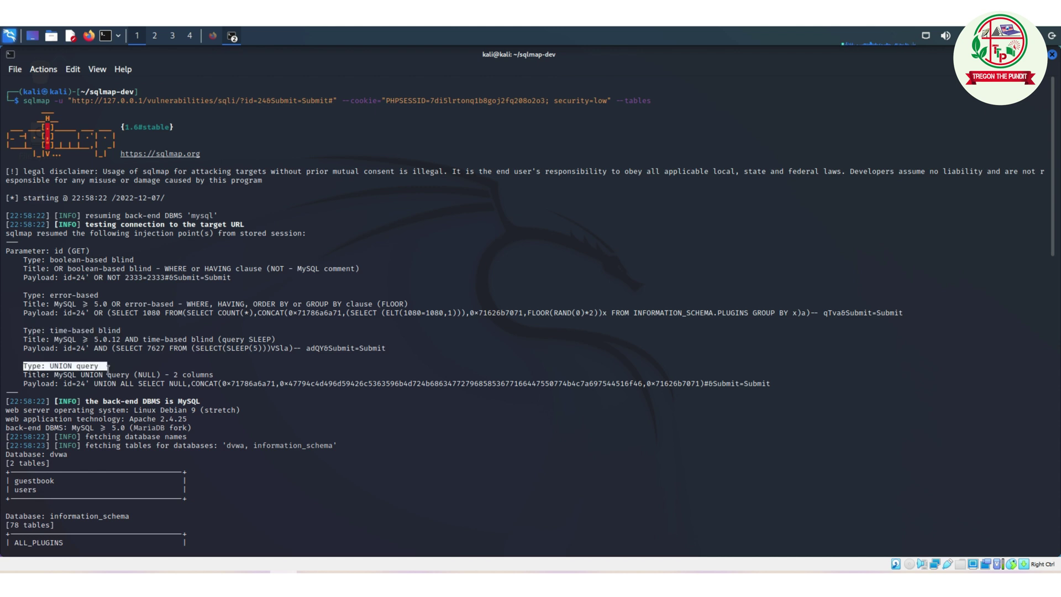
pyautogui.moveTo(6, 400); pyautogui.dragTo(204, 401)
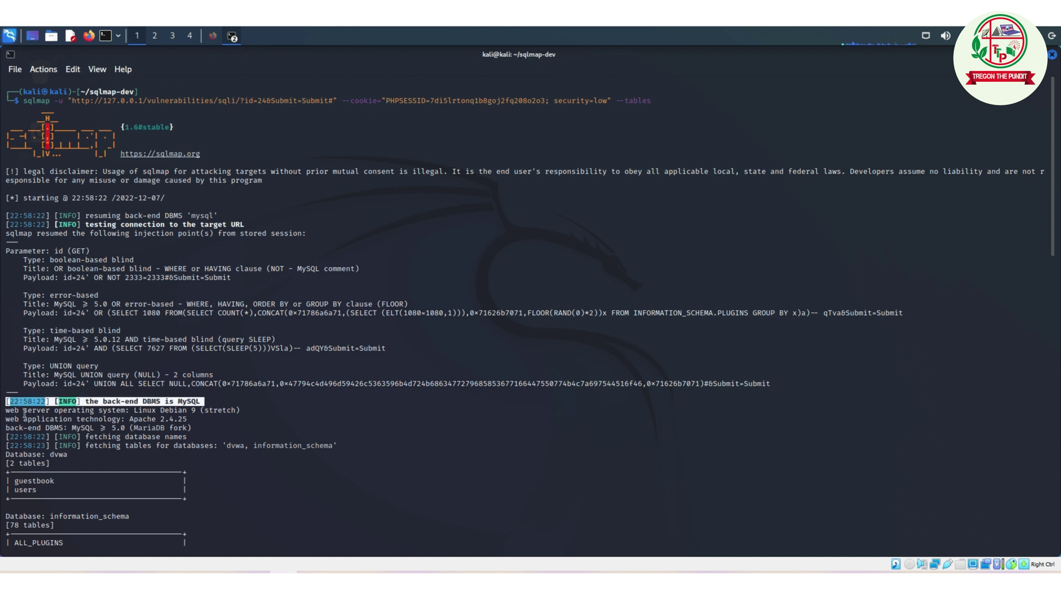
pyautogui.moveTo(23, 409)
pyautogui.mouseDown()
pyautogui.moveTo(241, 409)
pyautogui.moveTo(15, 420)
pyautogui.mouseUp()
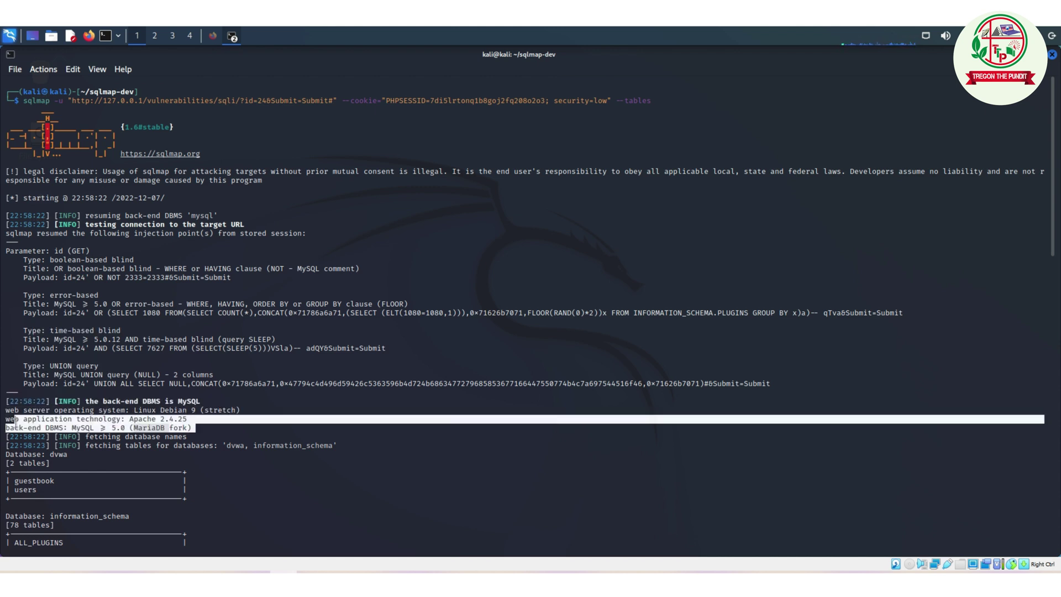
pyautogui.click(15, 421)
pyautogui.scroll(-2, 108, 431)
pyautogui.scroll(-4, 160, 295)
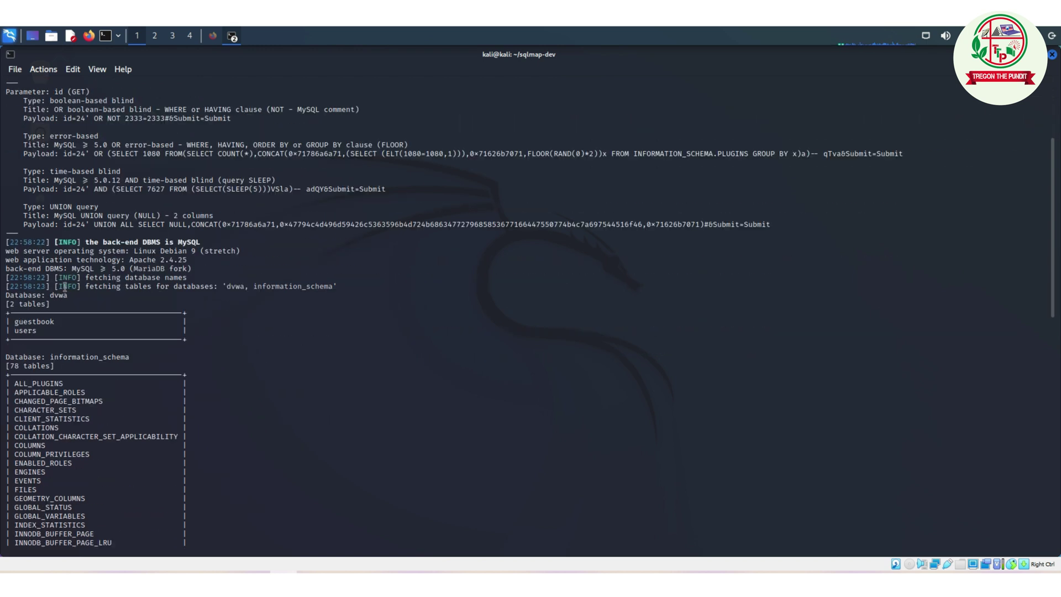
pyautogui.scroll(-1, 117, 286)
pyautogui.scroll(-2, 116, 286)
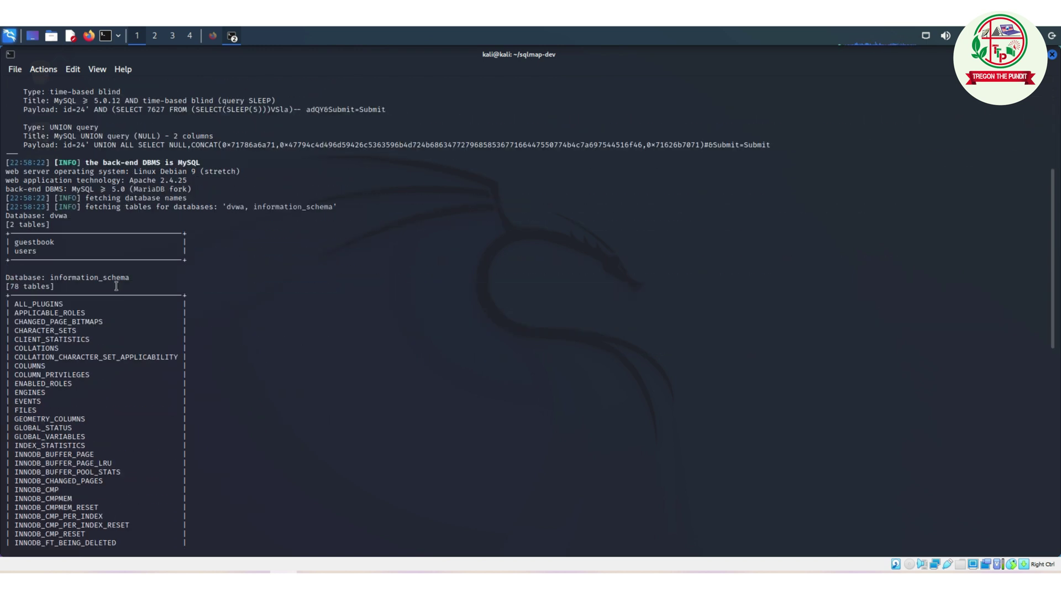
pyautogui.scroll(-1, 114, 286)
pyautogui.scroll(-2, 115, 286)
pyautogui.scroll(-6, 112, 286)
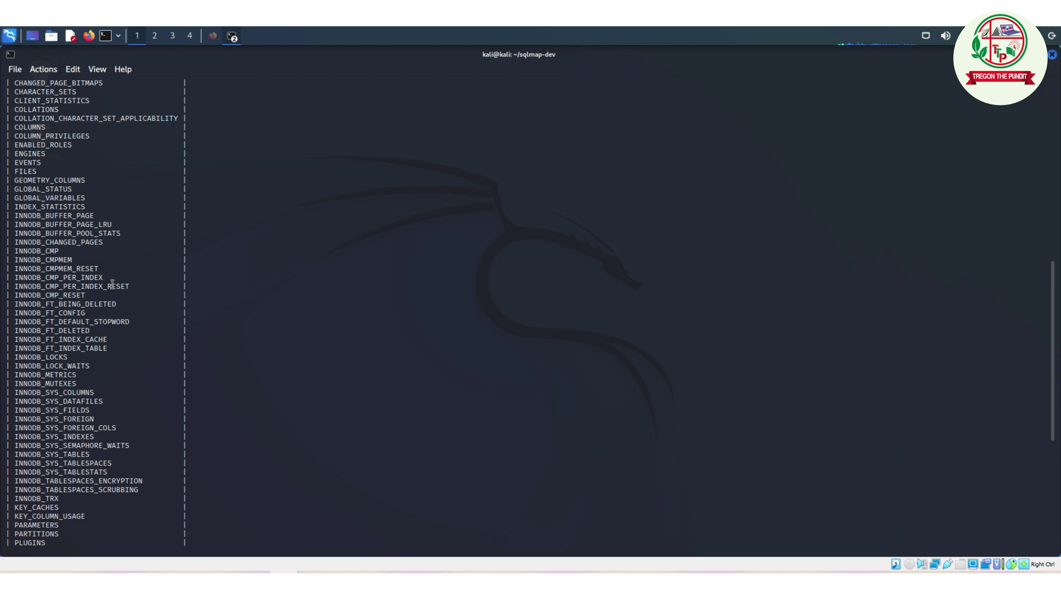
pyautogui.scroll(-7, 111, 286)
pyautogui.scroll(10, 112, 285)
pyautogui.scroll(3, 116, 373)
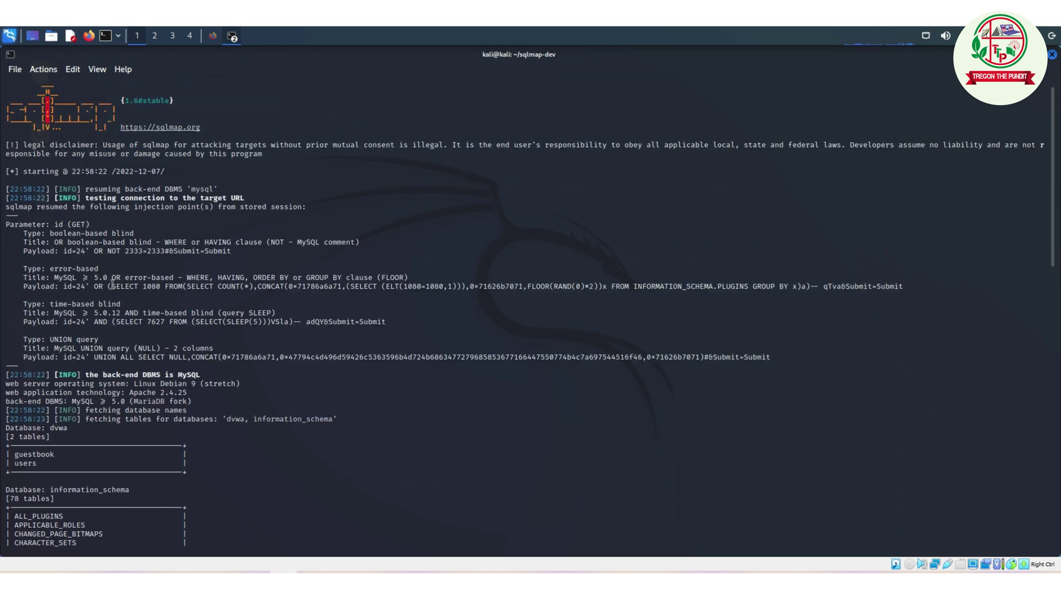
pyautogui.scroll(-10, 122, 502)
pyautogui.scroll(-10, 122, 503)
# Recall and launch the sqlmap --wizard command
pyautogui.press('Up')
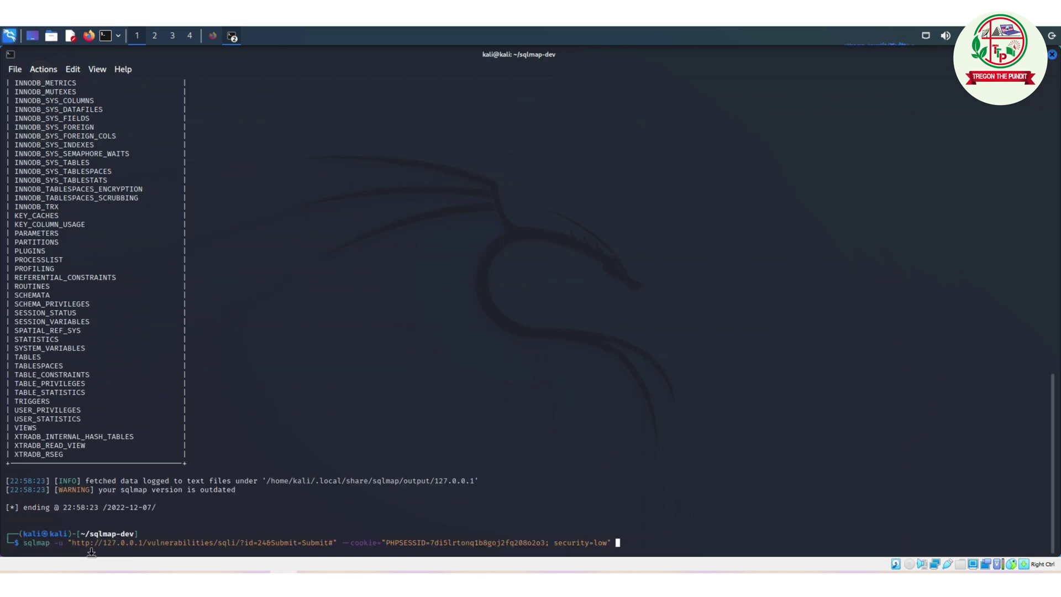
pyautogui.press('Up')
pyautogui.press('Up')
pyautogui.press('Up')
pyautogui.press('Up')
pyautogui.press('Return')
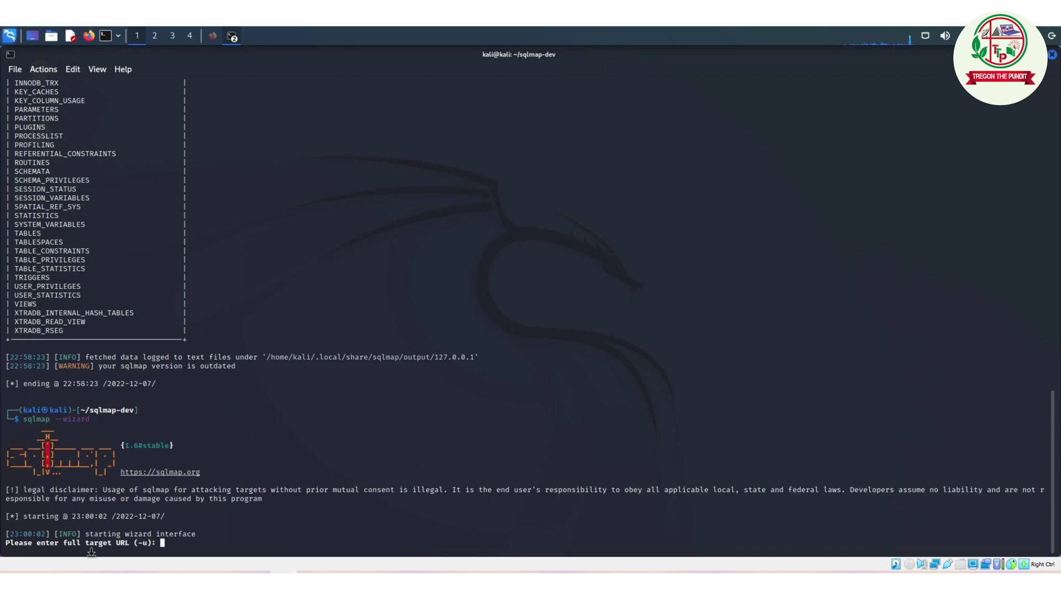
# Copy the DVWA SQL injection page address from Firefox and return to the terminal
pyautogui.click(215, 37)
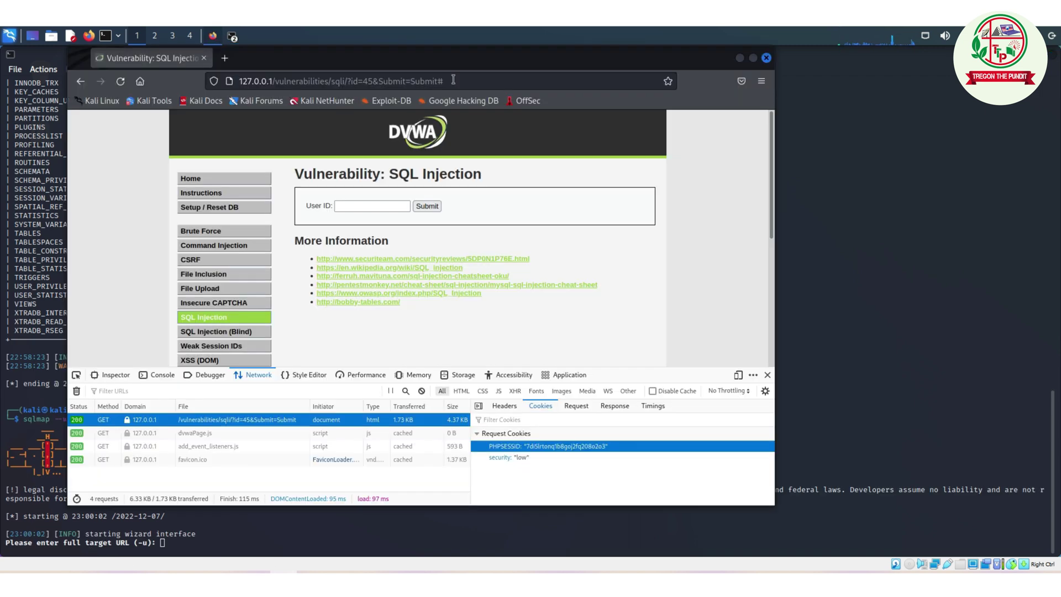
pyautogui.click(264, 87)
pyautogui.rightClick(264, 86)
pyautogui.click(286, 136)
pyautogui.click(159, 534)
# Paste the DVWA URL as the wizard target, skip POST data and accept medium difficulty
pyautogui.rightClick(273, 353)
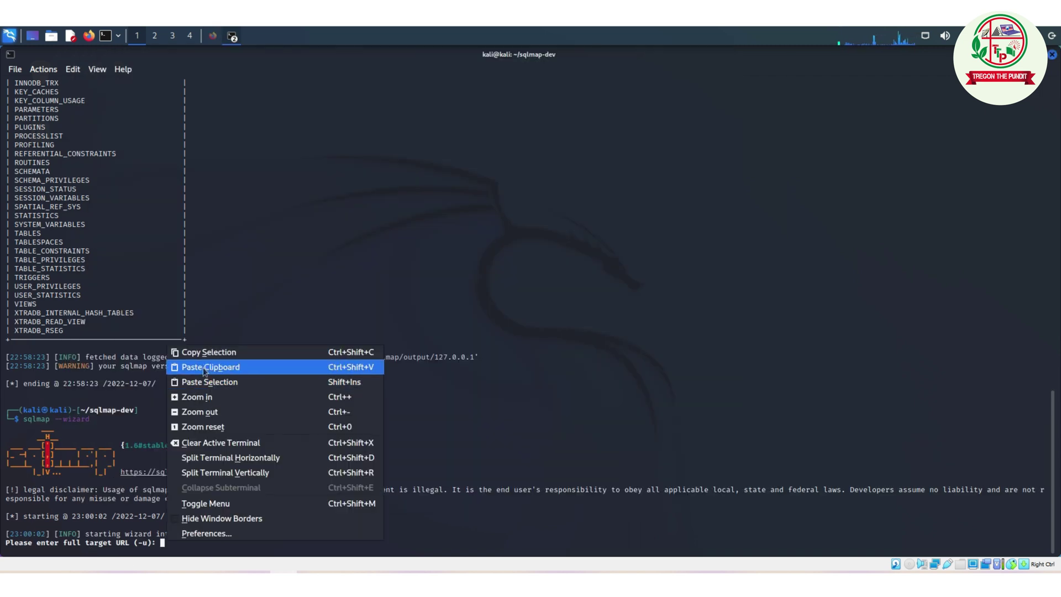
pyautogui.click(331, 367)
pyautogui.press('Return')
pyautogui.press('Return')
pyautogui.write('2')
pyautogui.press('Return')
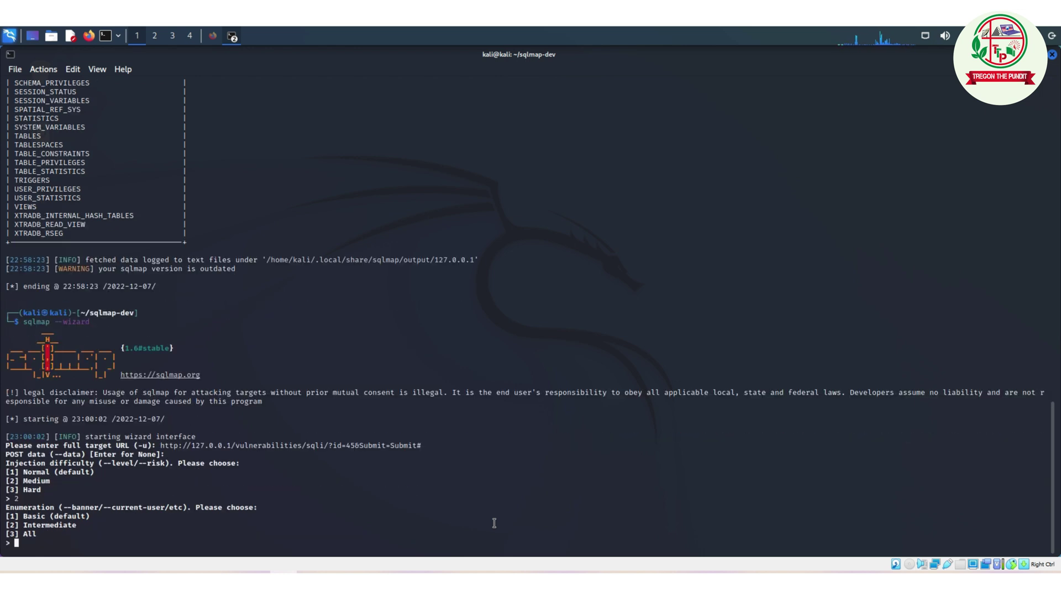
pyautogui.write('2')
pyautogui.press('Return')
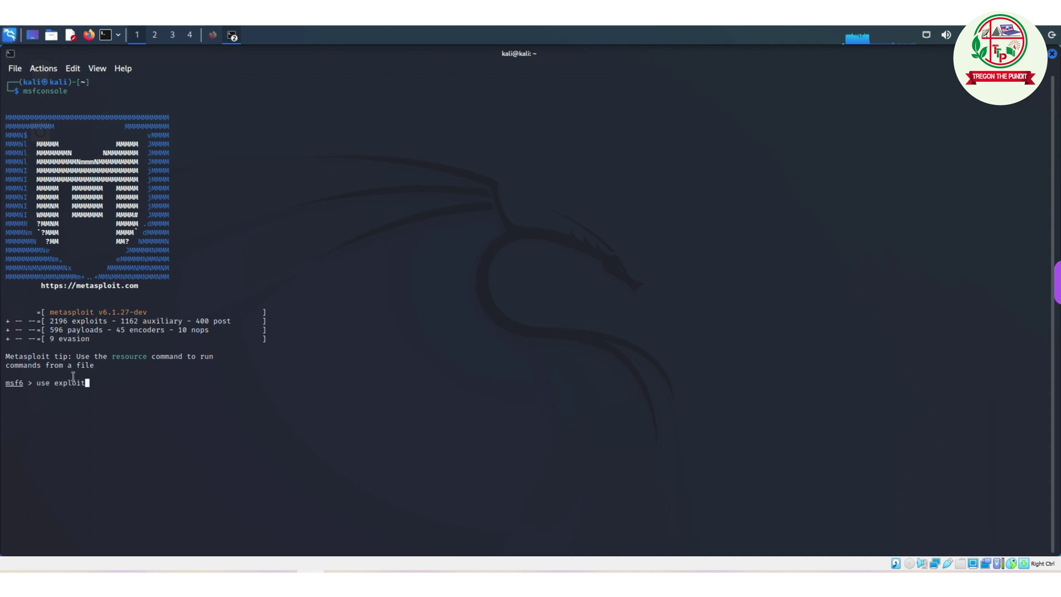
pyautogui.write('/multi/handler')
# Load exploit/multi/handler with payload php/meterpreter/reverse_tcp and lhost 172.17.0.2 copied from the browser
pyautogui.press('Return')
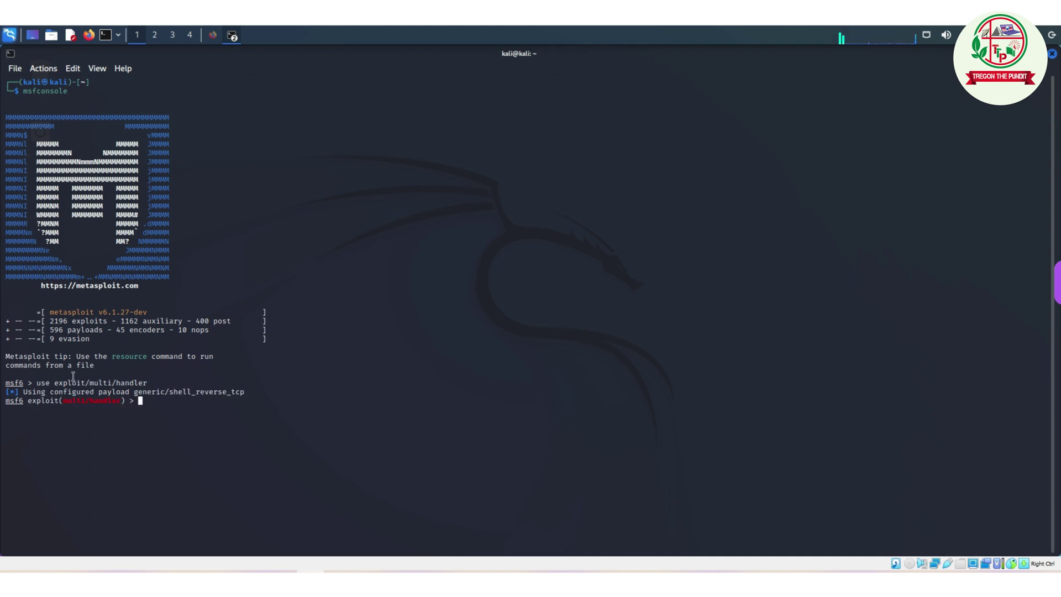
pyautogui.write('set payload php/meterpreter/reverse_tcp')
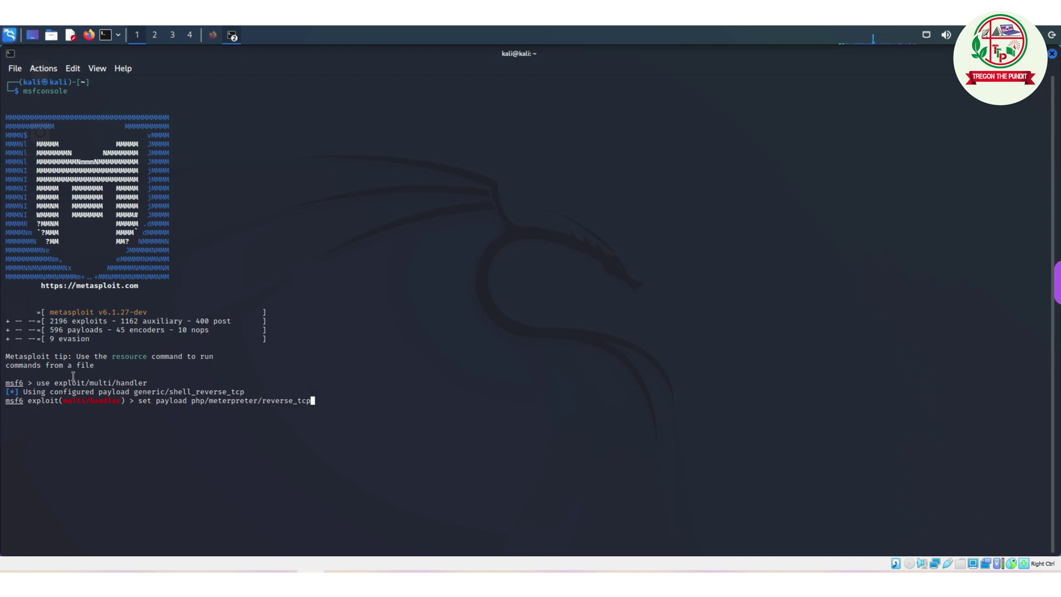
pyautogui.press('Return')
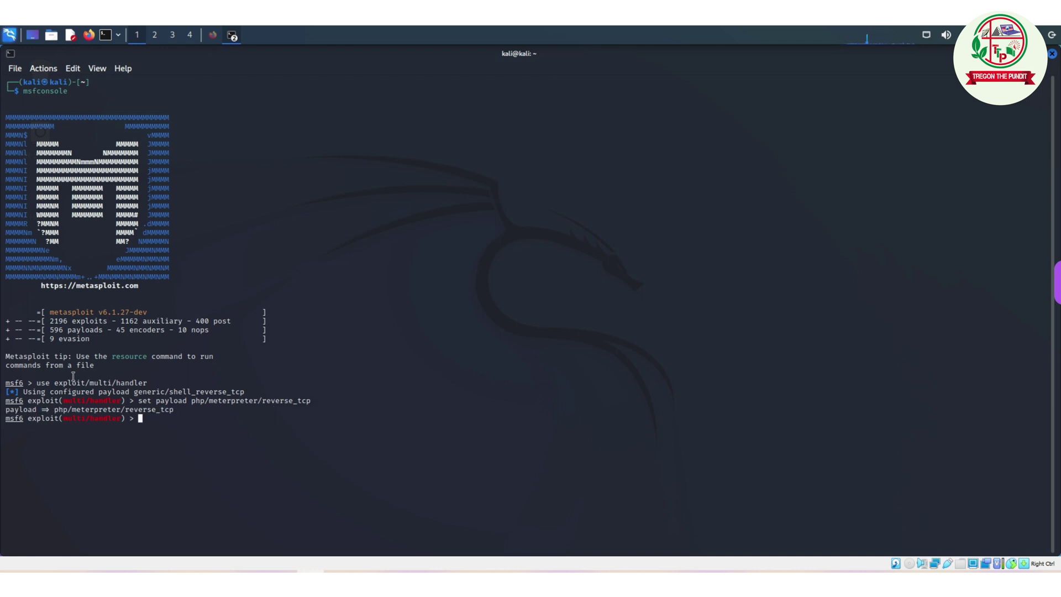
pyautogui.write('set lhost')
pyautogui.click(212, 35)
pyautogui.click(213, 78)
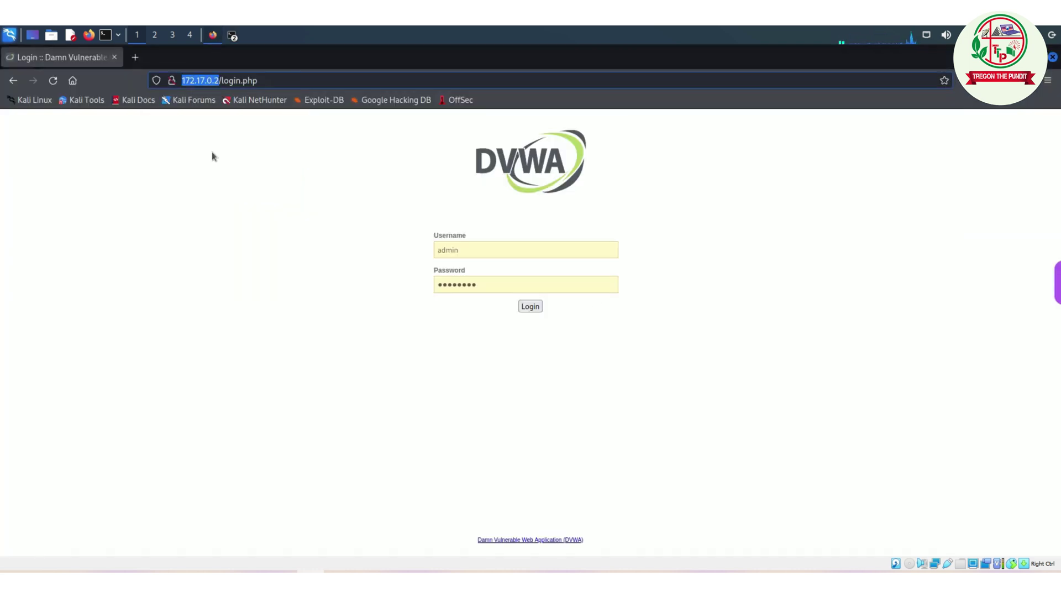
pyautogui.click(232, 35)
pyautogui.hotkey('ctrl', 'shift', 'v')
pyautogui.press('Left')
pyautogui.press('Left')
pyautogui.press('Left')
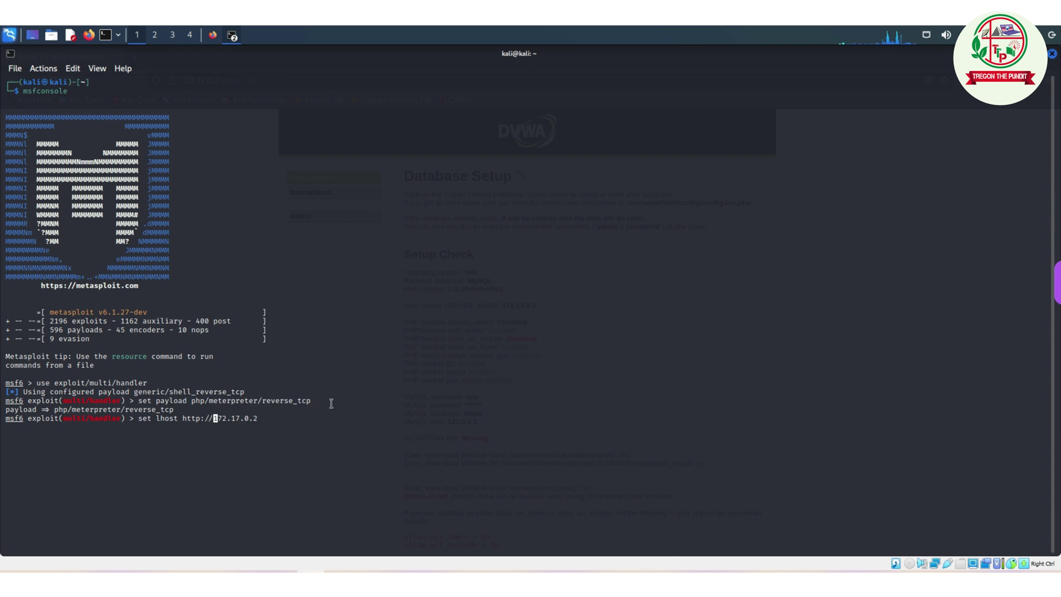
pyautogui.press('BackSpace')
pyautogui.press('BackSpace')
pyautogui.press('BackSpace')
pyautogui.press('Return')
pyautogui.write('4444')
# Set lport 4444, start the handler listening, then stop it
pyautogui.press('Return')
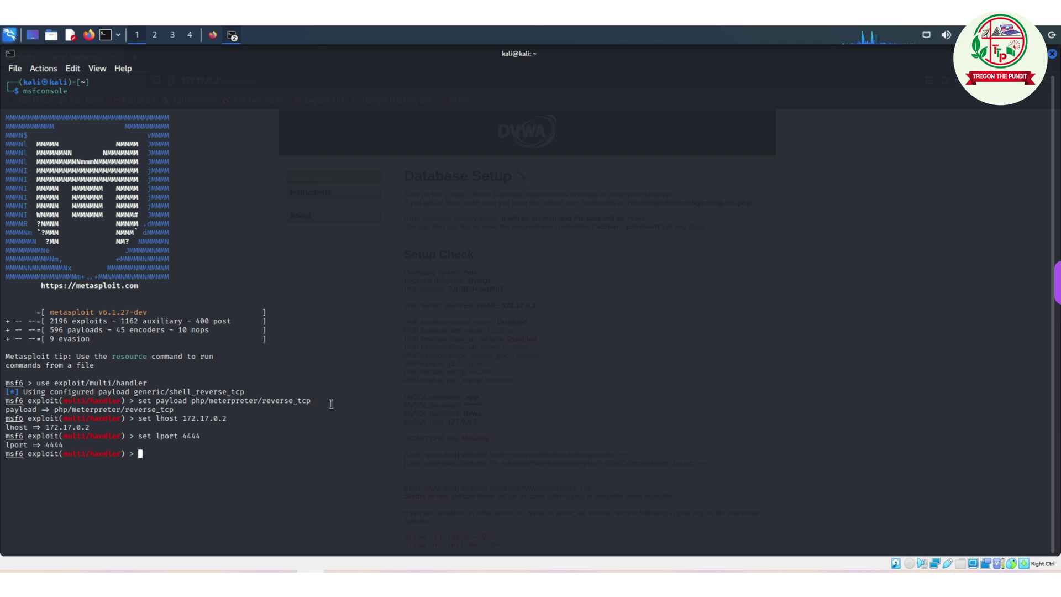
pyautogui.write('exploit')
pyautogui.press('Return')
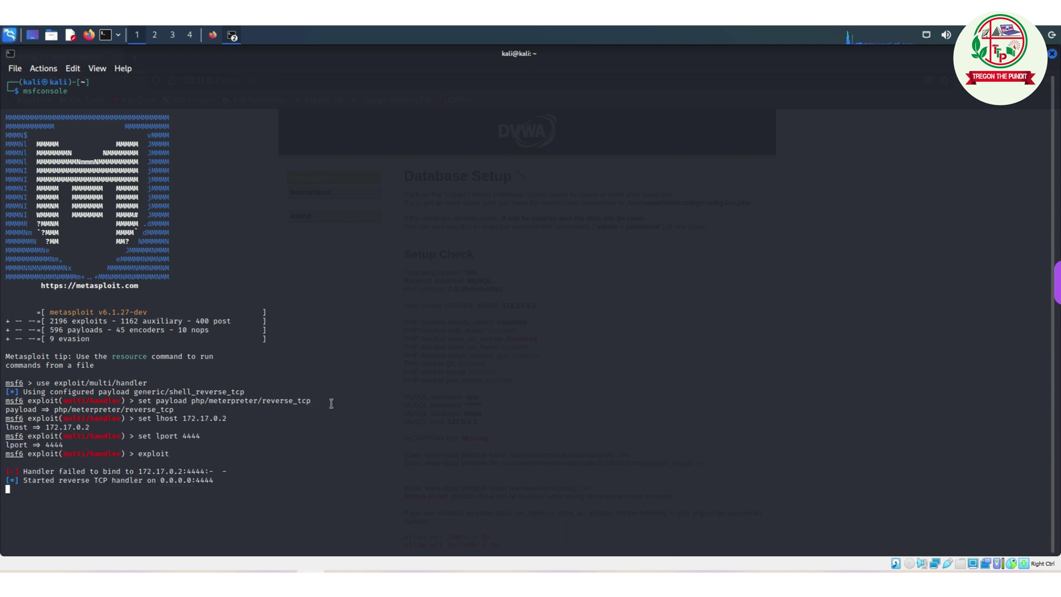
pyautogui.hotkey('ctrl', 'c')
# Clear the console, run search exploit and search payloads, and load exploit/multi/http/v0pcr3w_exec
pyautogui.hotkey('ctrl', 'l')
pyautogui.write('search exploit')
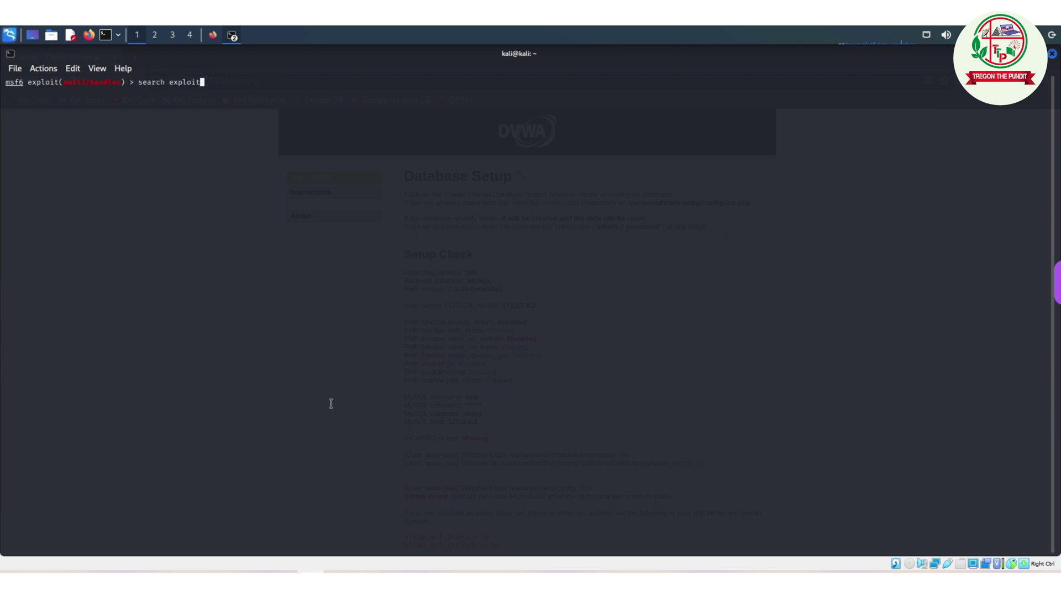
pyautogui.press('Return')
pyautogui.scroll(15, 465, 175)
pyautogui.scroll(15, 466, 174)
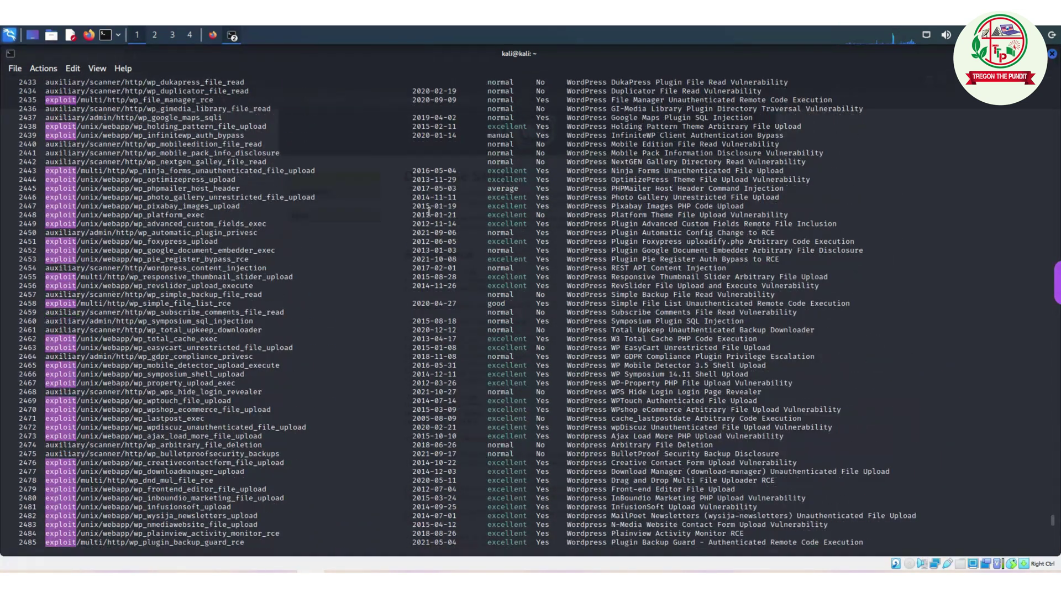
pyautogui.scroll(15, 464, 174)
pyautogui.scroll(-15, 465, 174)
pyautogui.scroll(-15, 465, 174)
pyautogui.scroll(-15, 332, 331)
pyautogui.press('Up')
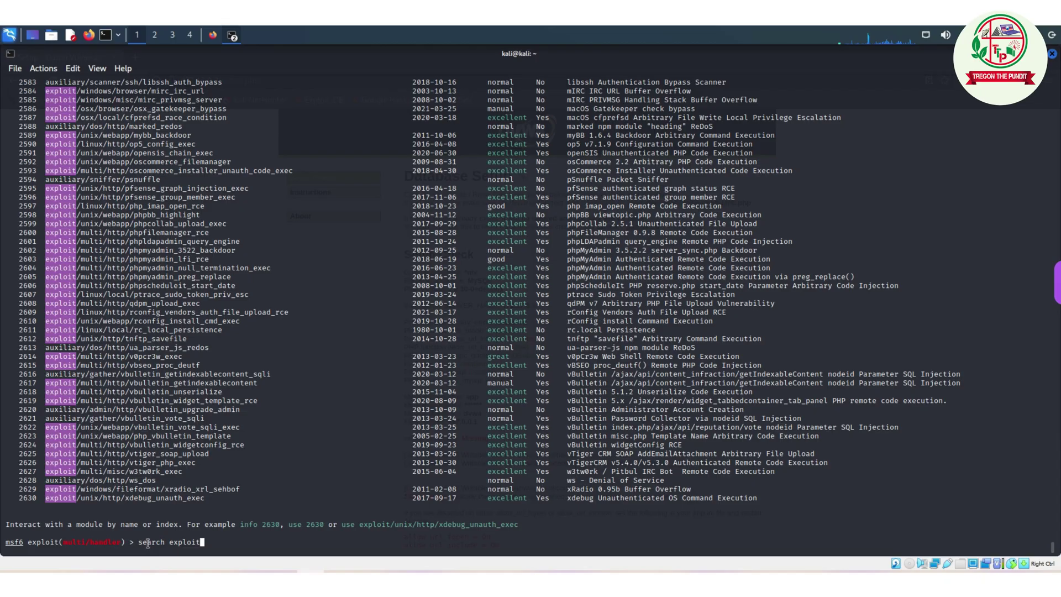
pyautogui.press('BackSpace')
pyautogui.press('BackSpace')
pyautogui.press('BackSpace')
pyautogui.write('postgres')
pyautogui.press('Return')
pyautogui.scroll(10, 207, 464)
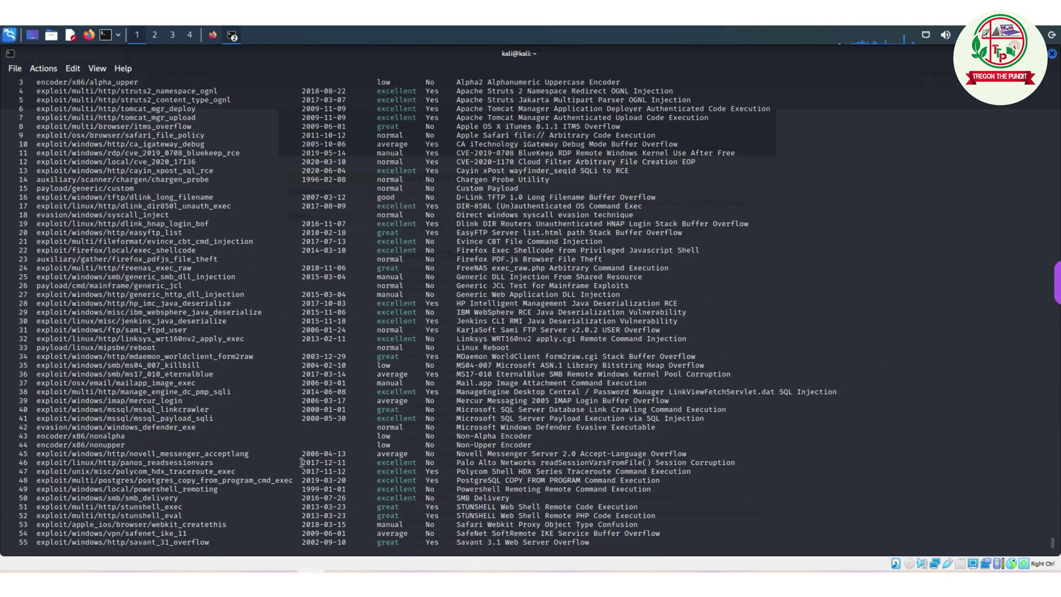
pyautogui.scroll(10, 268, 403)
pyautogui.scroll(-10, 269, 404)
pyautogui.scroll(-10, 269, 404)
pyautogui.scroll(-10, 269, 403)
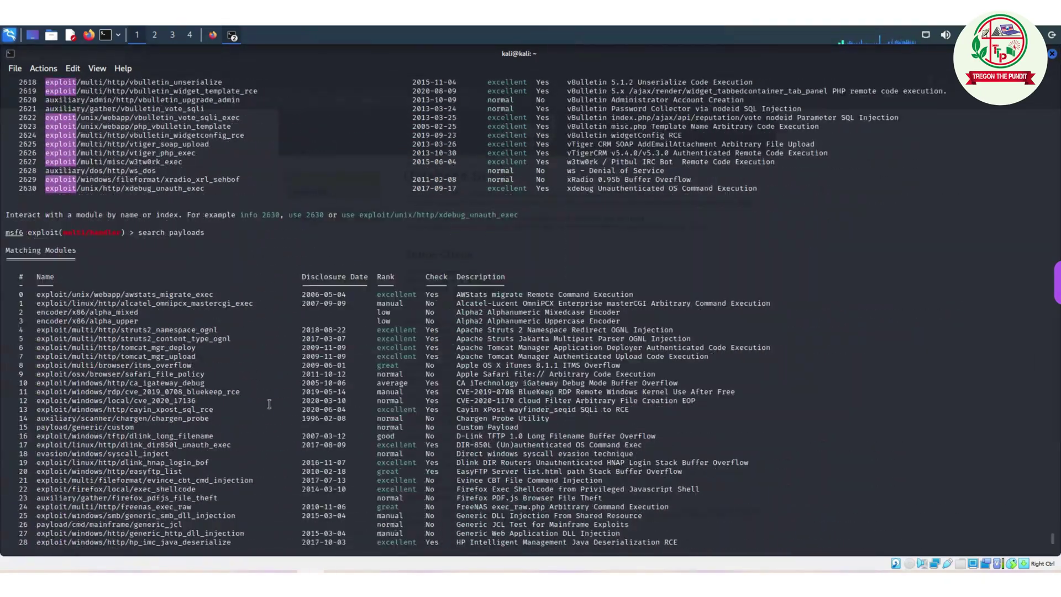
pyautogui.scroll(-10, 170, 546)
pyautogui.write('e exploit/mul')
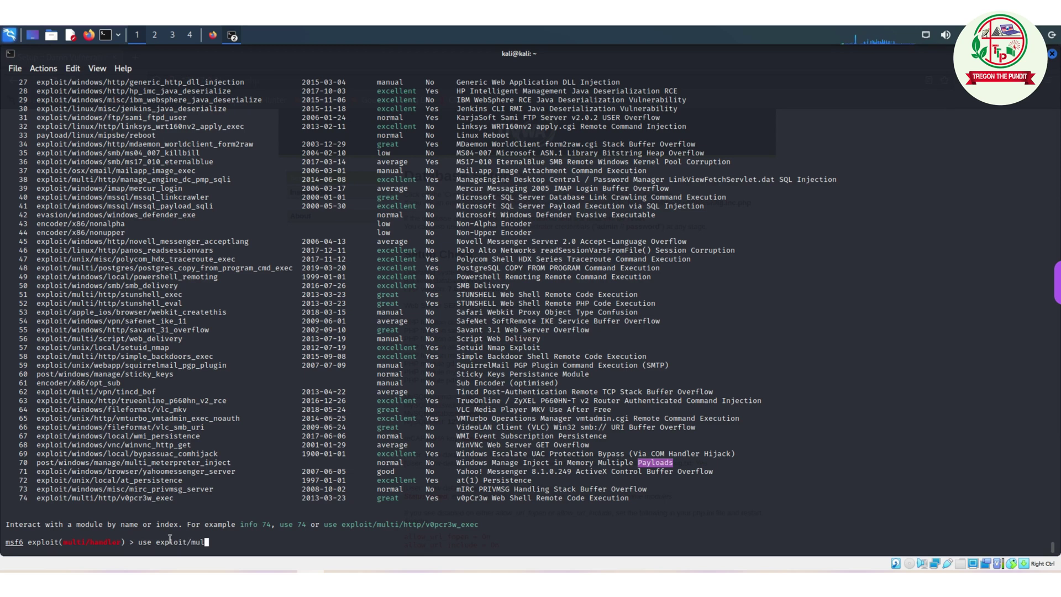
pyautogui.write('ti/http/v0pcr3w')
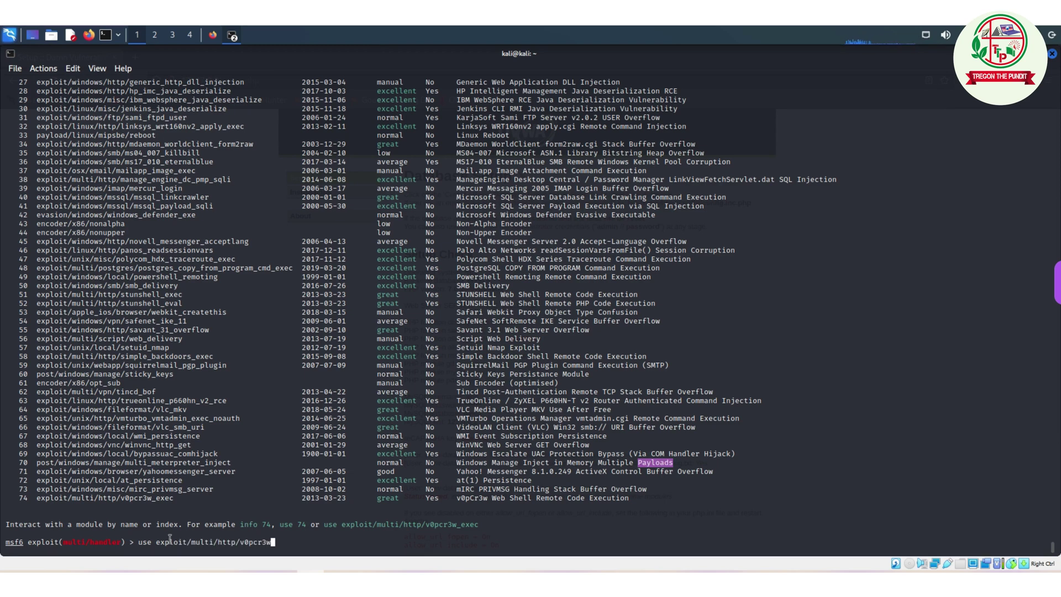
pyautogui.press('Return')
pyautogui.write('show options')
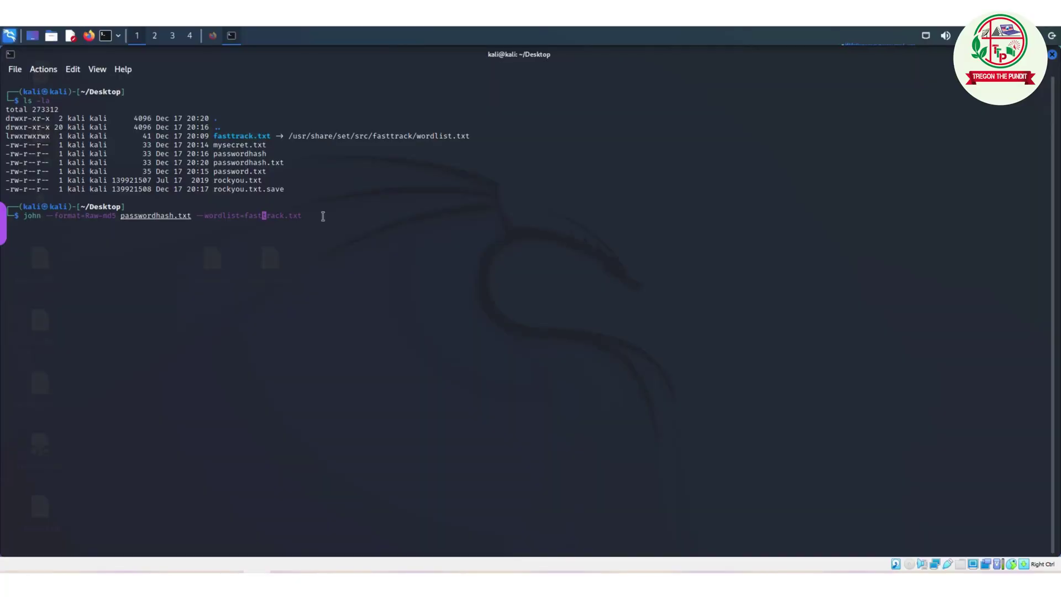
pyautogui.press('Return')
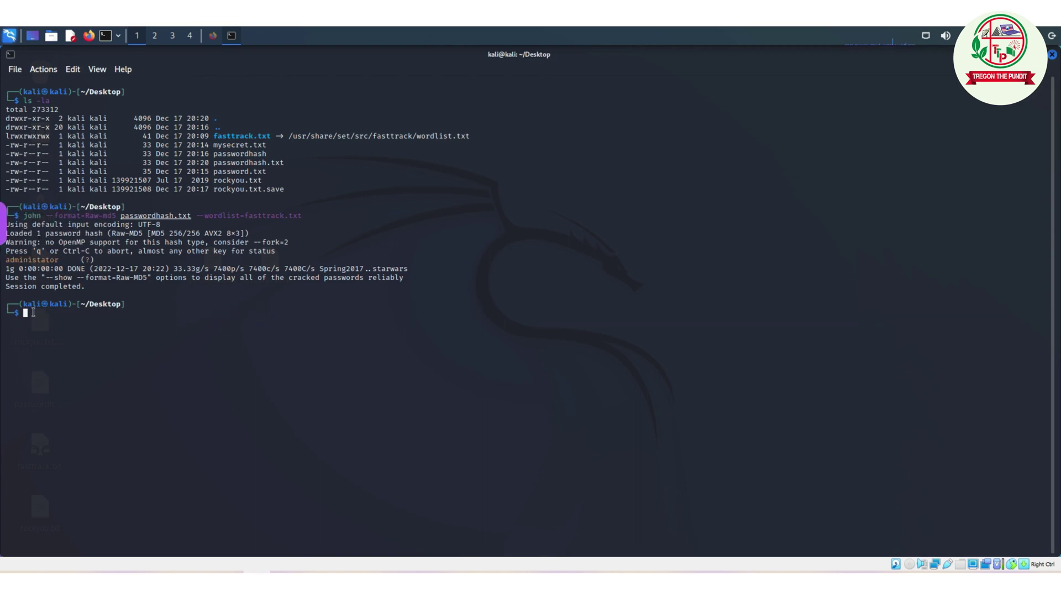
pyautogui.press('Up')
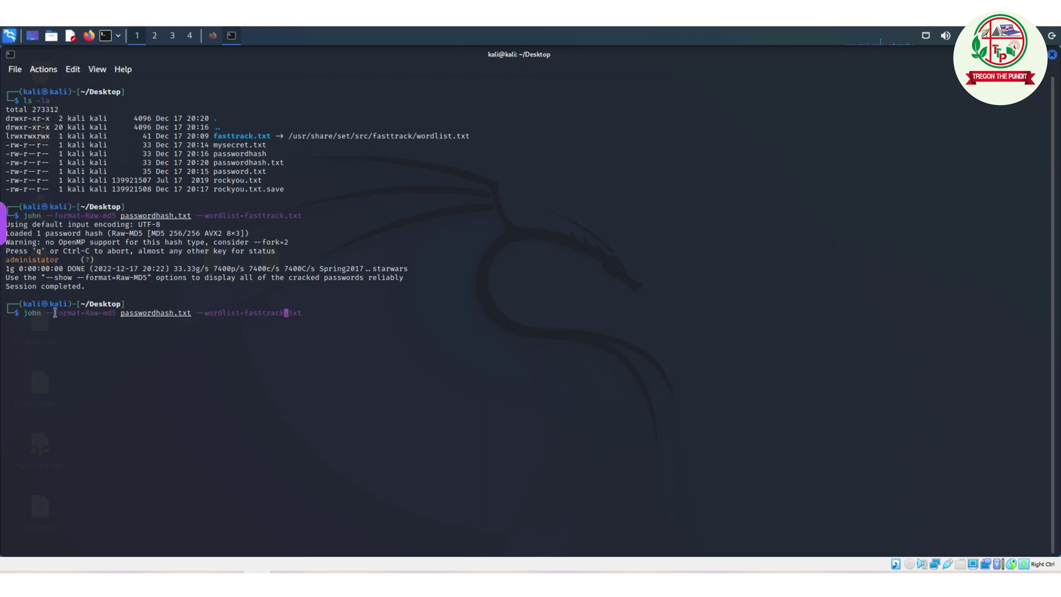
pyautogui.press('Left')
pyautogui.press('Left')
pyautogui.press('Left')
pyautogui.press('BackSpace')
pyautogui.press('BackSpace')
pyautogui.press('BackSpace')
pyautogui.press('BackSpace')
pyautogui.press('BackSpace')
pyautogui.press('BackSpace')
pyautogui.write('rd.t')
pyautogui.write('xt')
pyautogui.press('Return')
pyautogui.moveTo(6, 357); pyautogui.dragTo(108, 356)
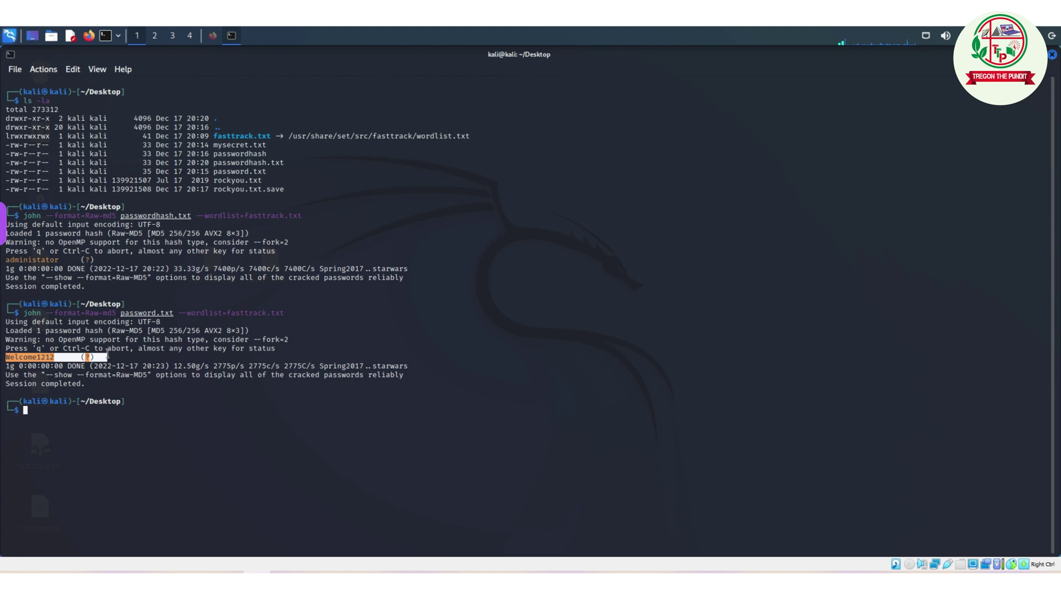
pyautogui.press('Up')
pyautogui.press('Left')
pyautogui.press('Left')
pyautogui.press('Left')
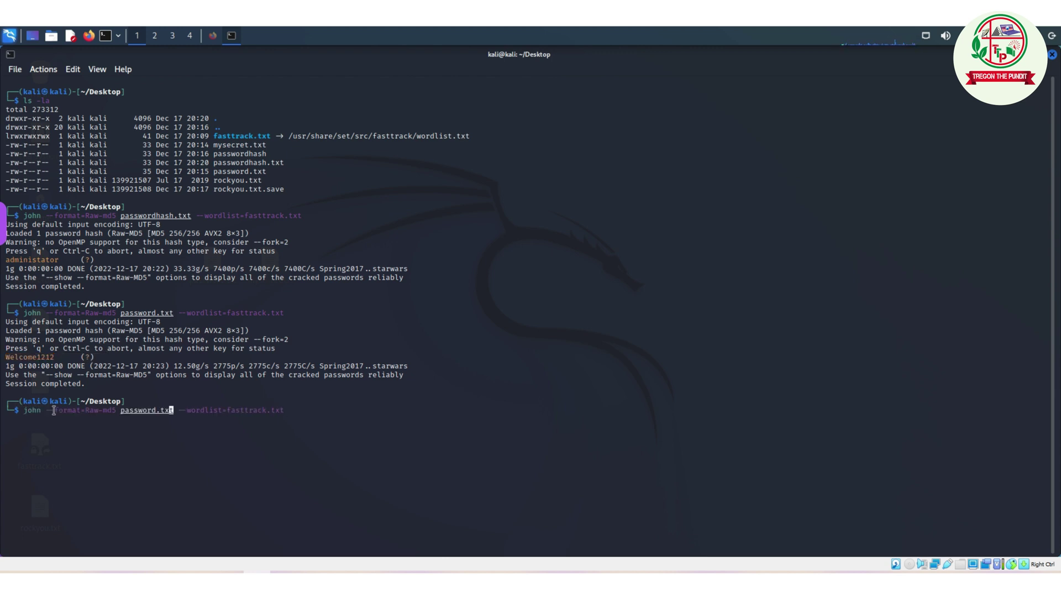
pyautogui.press('BackSpace')
pyautogui.press('BackSpace')
pyautogui.press('BackSpace')
pyautogui.press('BackSpace')
pyautogui.press('BackSpace')
pyautogui.press('BackSpace')
pyautogui.press('BackSpace')
pyautogui.press('BackSpace')
pyautogui.write('mysecr')
pyautogui.write('et.txt')
pyautogui.press('Return')
pyautogui.moveTo(5, 453); pyautogui.dragTo(104, 453)
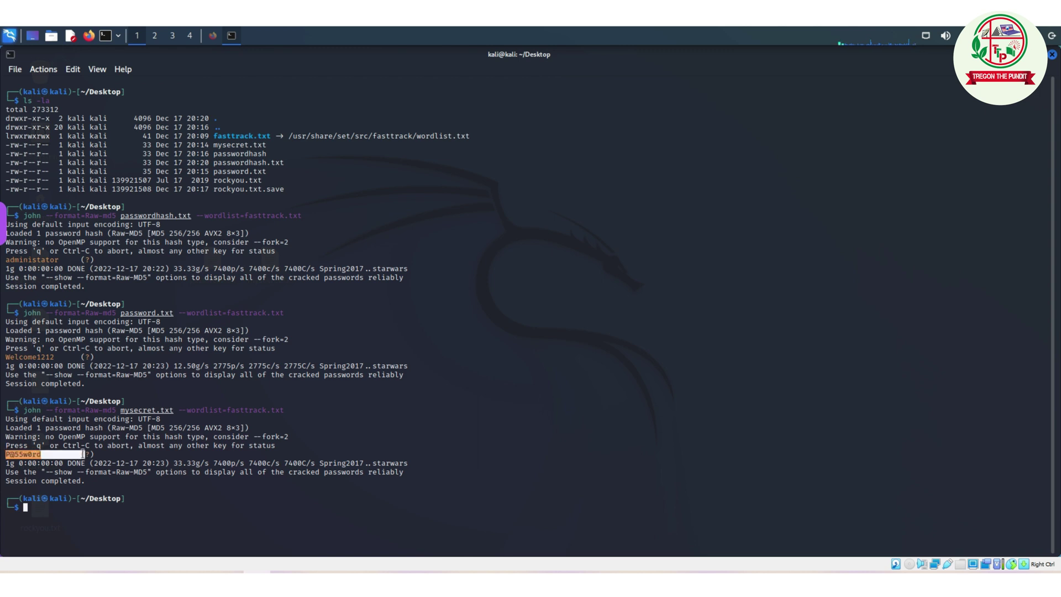
pyautogui.moveTo(6, 357); pyautogui.dragTo(106, 357)
pyautogui.moveTo(6, 260); pyautogui.dragTo(89, 259)
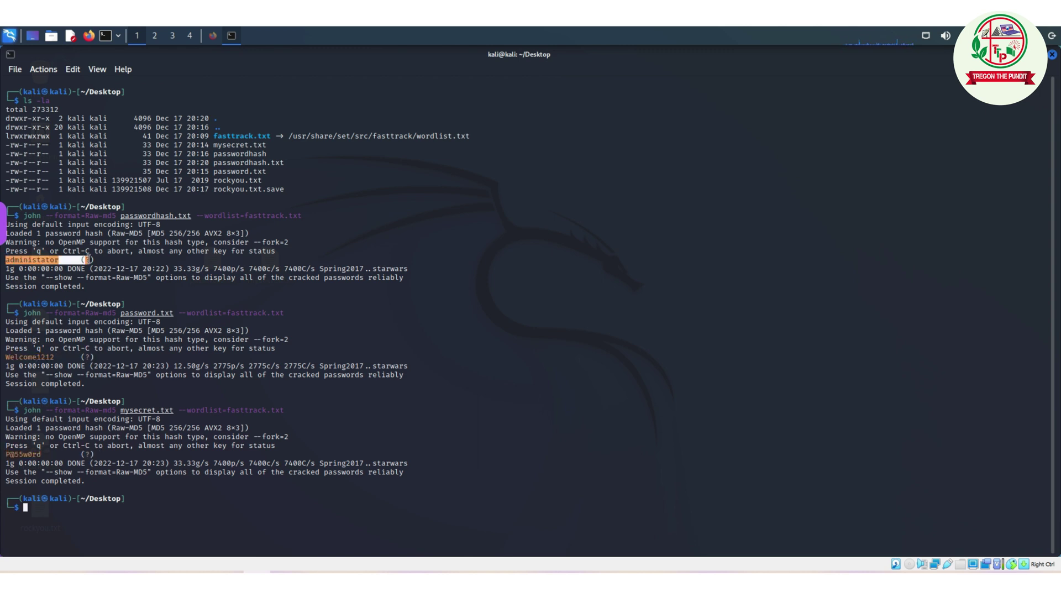
pyautogui.click(41, 511)
pyautogui.press('Up')
pyautogui.press('Up')
pyautogui.press('Up')
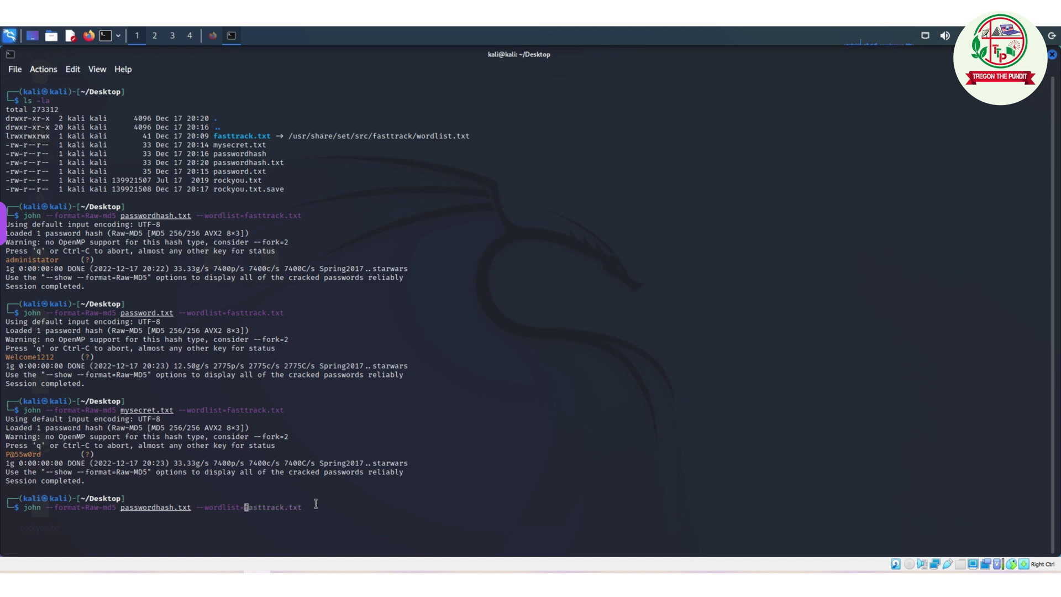
# Run john on passwordhash.txt with rockyou.txt (no hashes left), clear the screen and show john -h
pyautogui.press('Delete')
pyautogui.press('Delete')
pyautogui.press('Delete')
pyautogui.write('r')
pyautogui.press('Return')
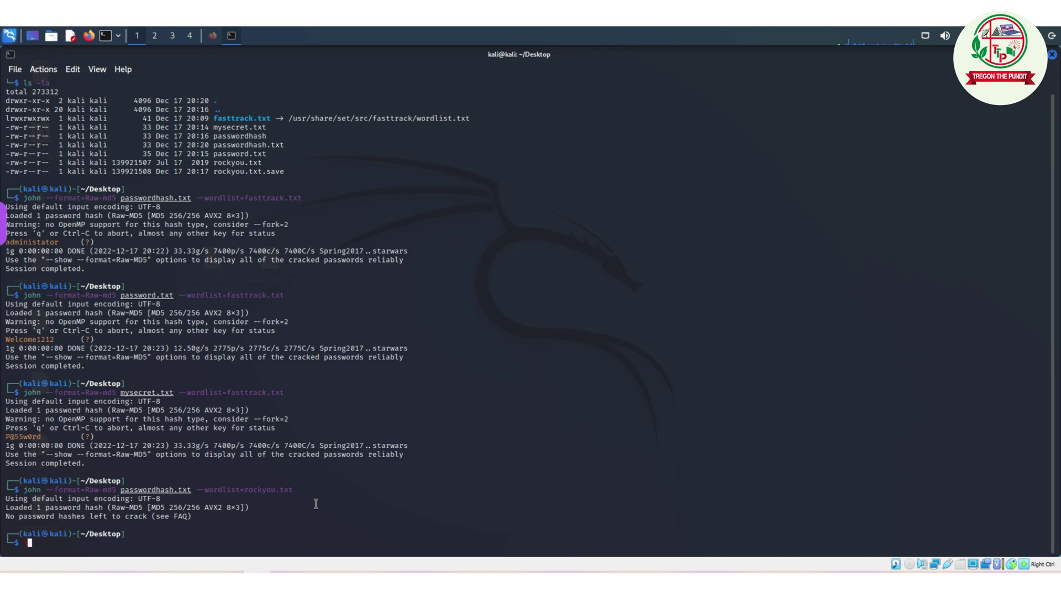
pyautogui.press('Up')
pyautogui.press('Delete')
pyautogui.press('BackSpace')
pyautogui.press('BackSpace')
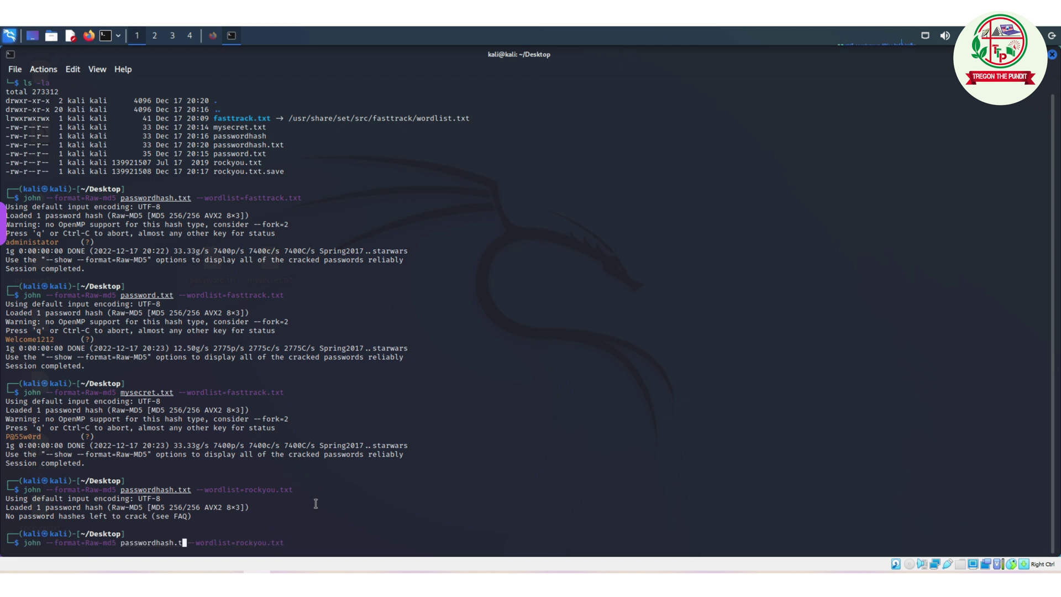
pyautogui.press('BackSpace')
pyautogui.press('BackSpace')
pyautogui.press('BackSpace')
pyautogui.press('BackSpace')
pyautogui.press('BackSpace')
pyautogui.press('BackSpace')
pyautogui.press('BackSpace')
pyautogui.write('hash.txt')
pyautogui.press('Return')
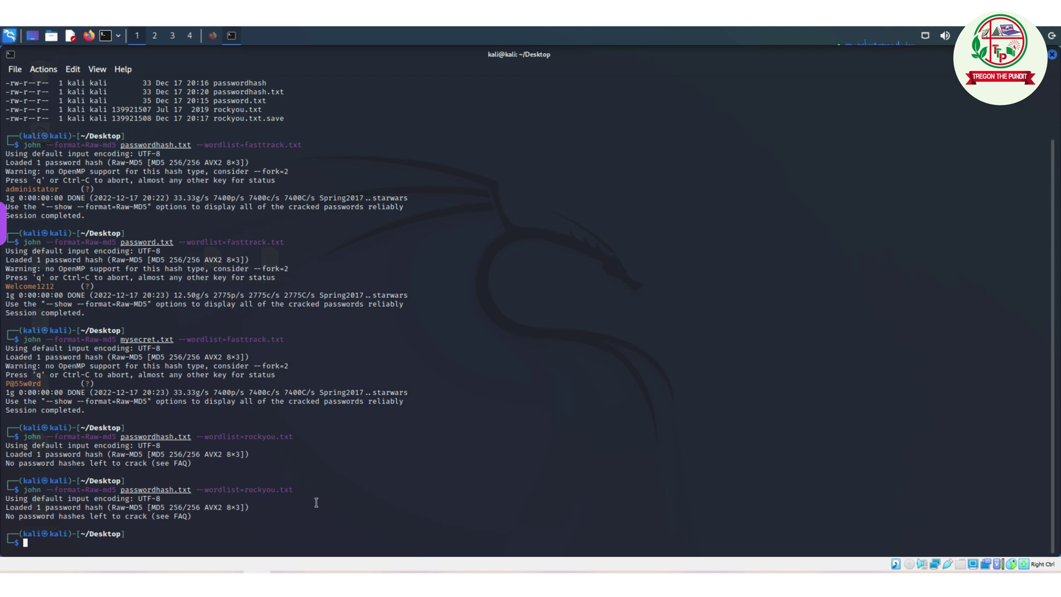
pyautogui.scroll(2, 145, 520)
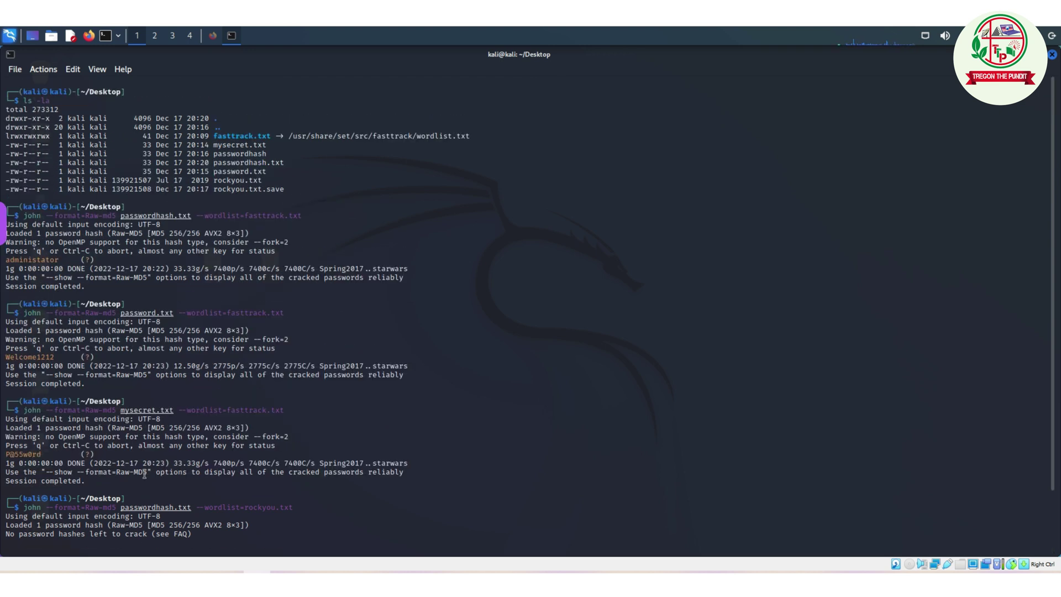
pyautogui.scroll(-2, 146, 520)
pyautogui.write('clear')
pyautogui.press('Return')
pyautogui.write('jo')
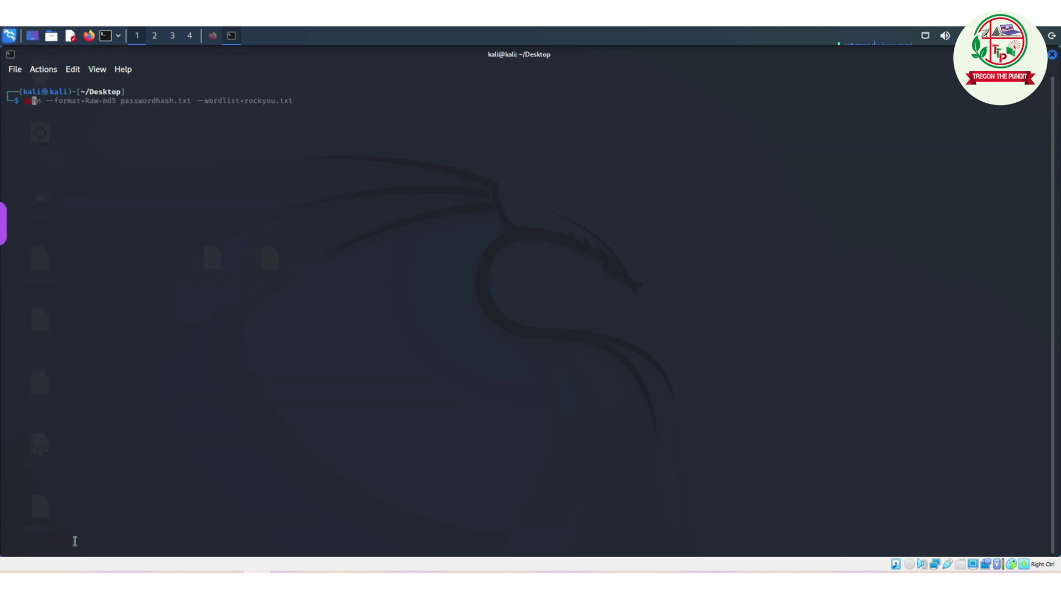
pyautogui.write('-h')
pyautogui.press('Return')
pyautogui.scroll(5, 121, 384)
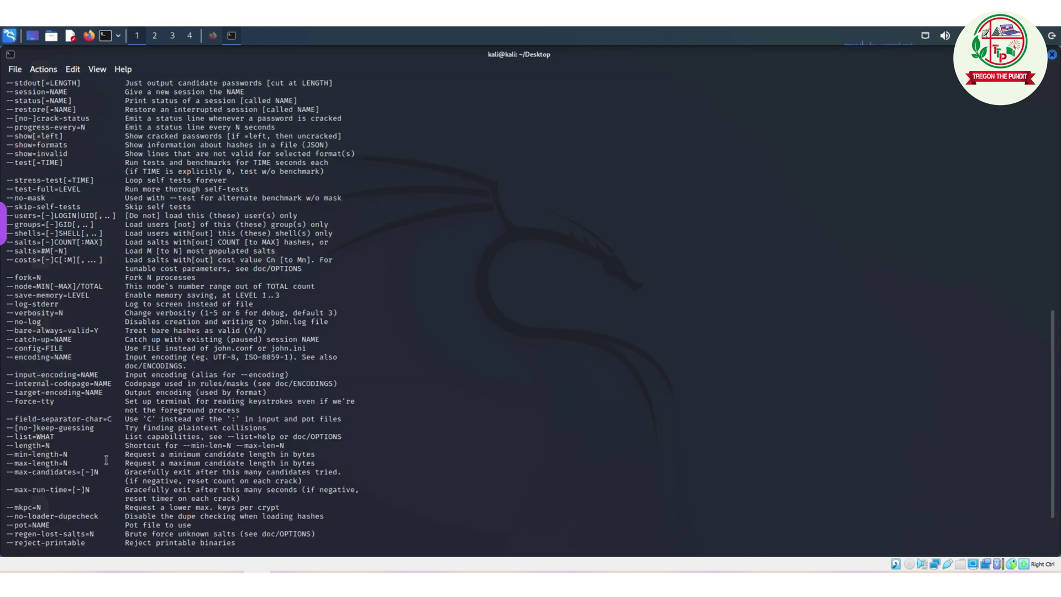
pyautogui.scroll(5, 122, 383)
pyautogui.scroll(5, 122, 383)
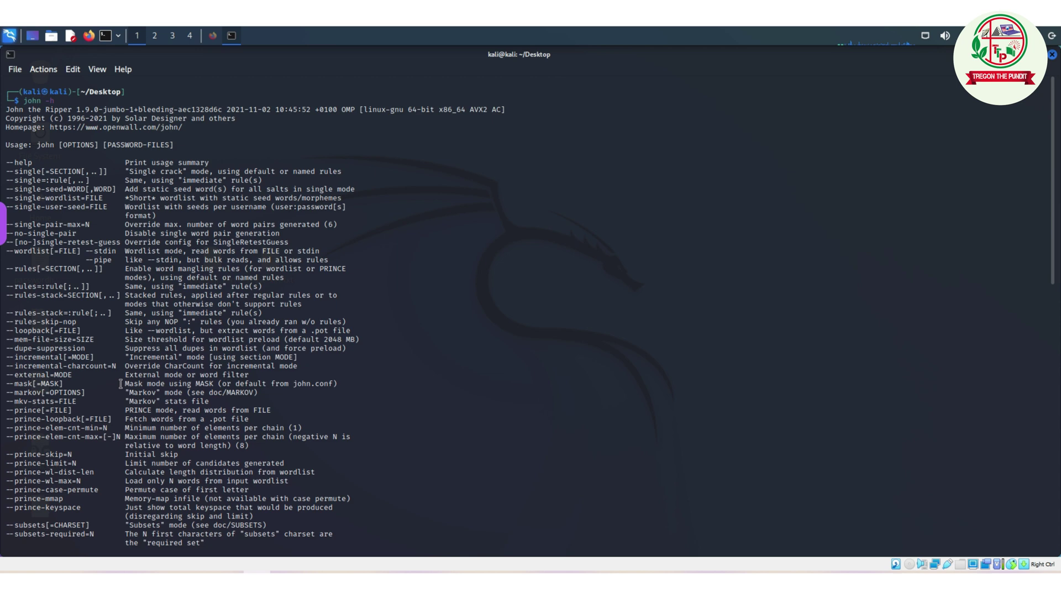
pyautogui.scroll(-8, 147, 280)
pyautogui.scroll(-7, 148, 198)
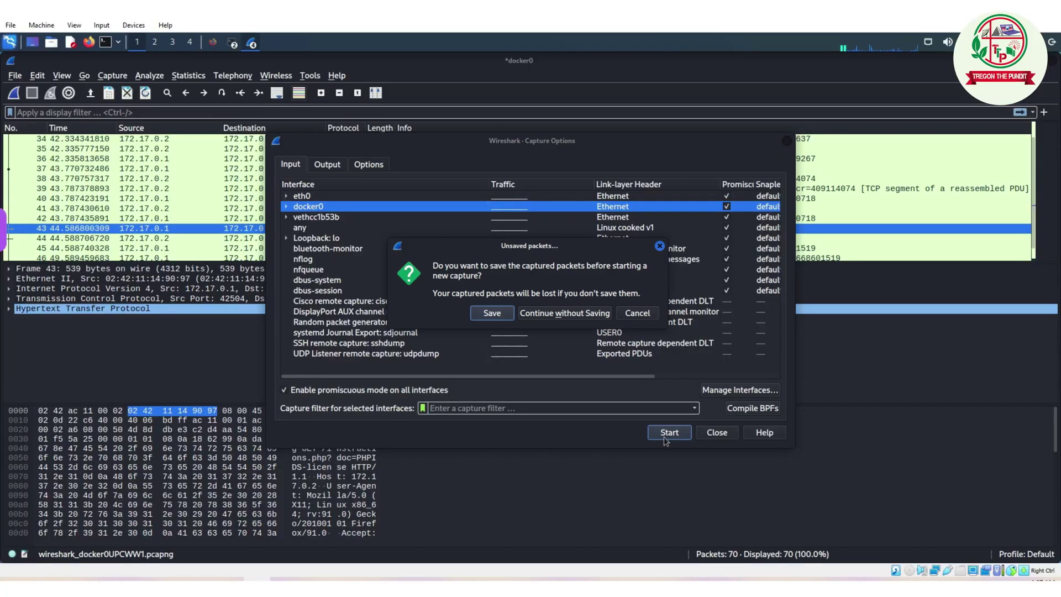
# Start the new docker0 capture without saving, then submit the admin login on DVWA Brute Force
pyautogui.click(547, 313)
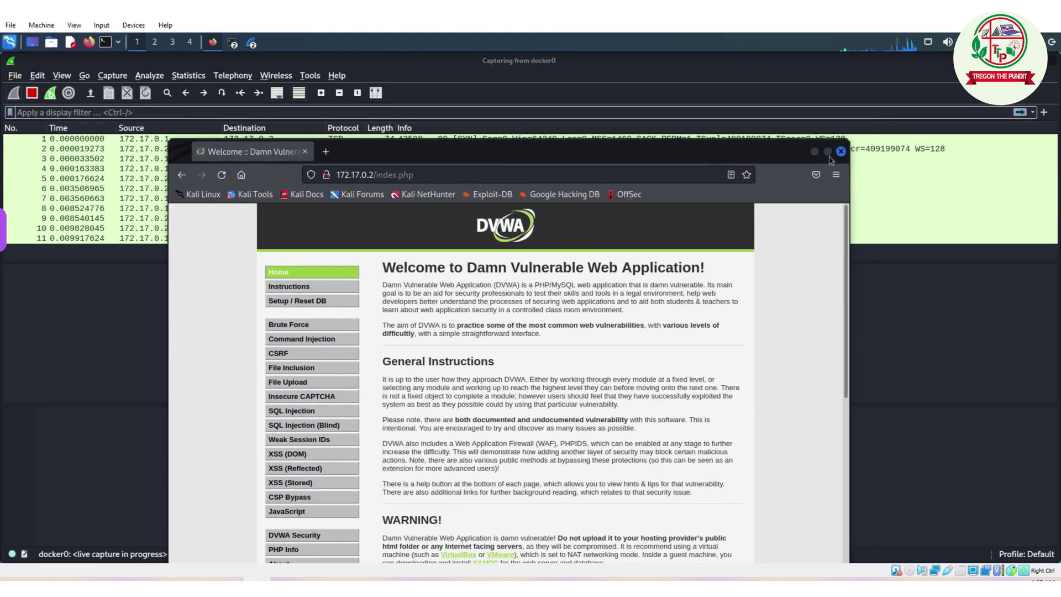
pyautogui.doubleClick(497, 151)
pyautogui.click(310, 199)
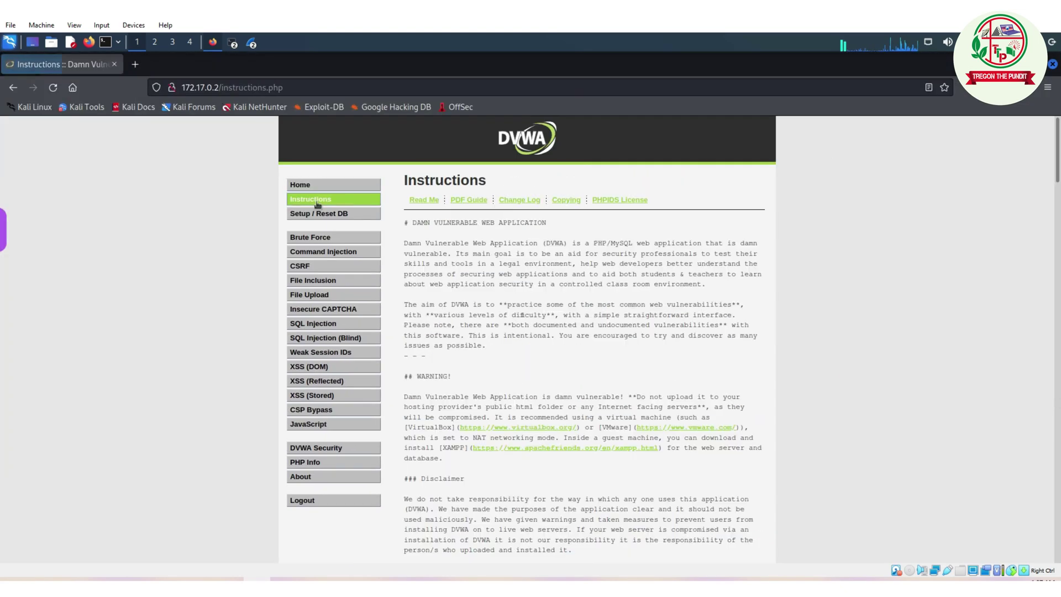
pyautogui.click(319, 239)
pyautogui.click(427, 272)
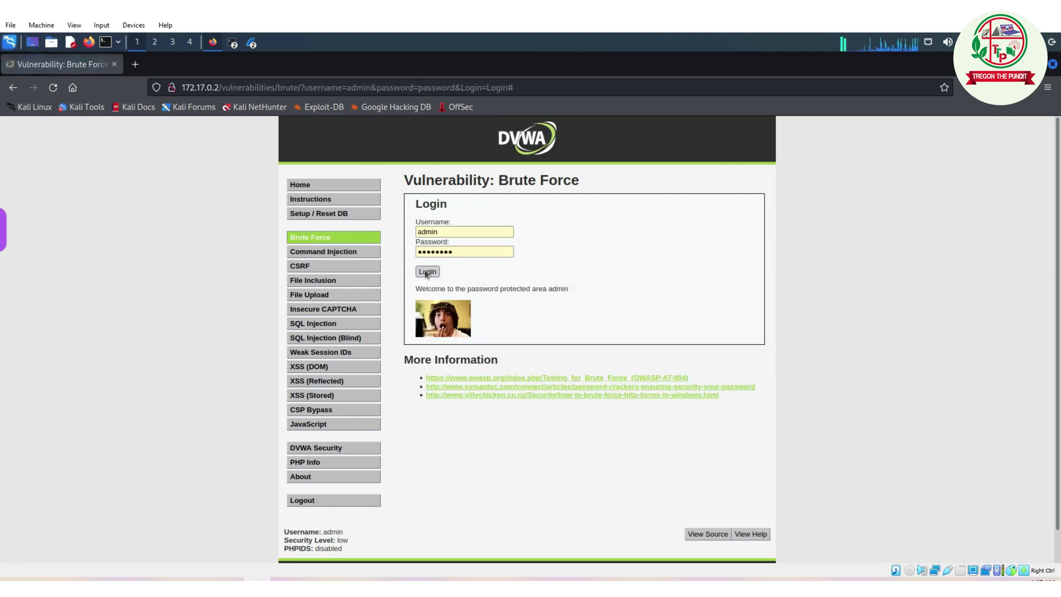
# Visit the Command Injection, CSRF, file, CAPTCHA, SQL Injection and Stored XSS pages, then return to Wireshark
pyautogui.click(323, 252)
pyautogui.click(302, 266)
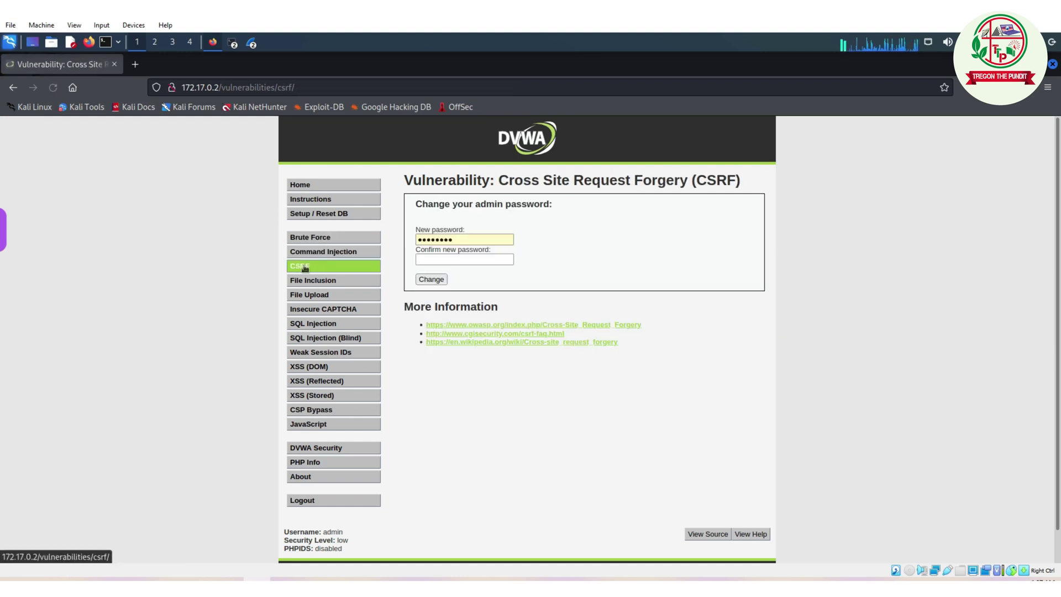
pyautogui.click(308, 283)
pyautogui.click(311, 309)
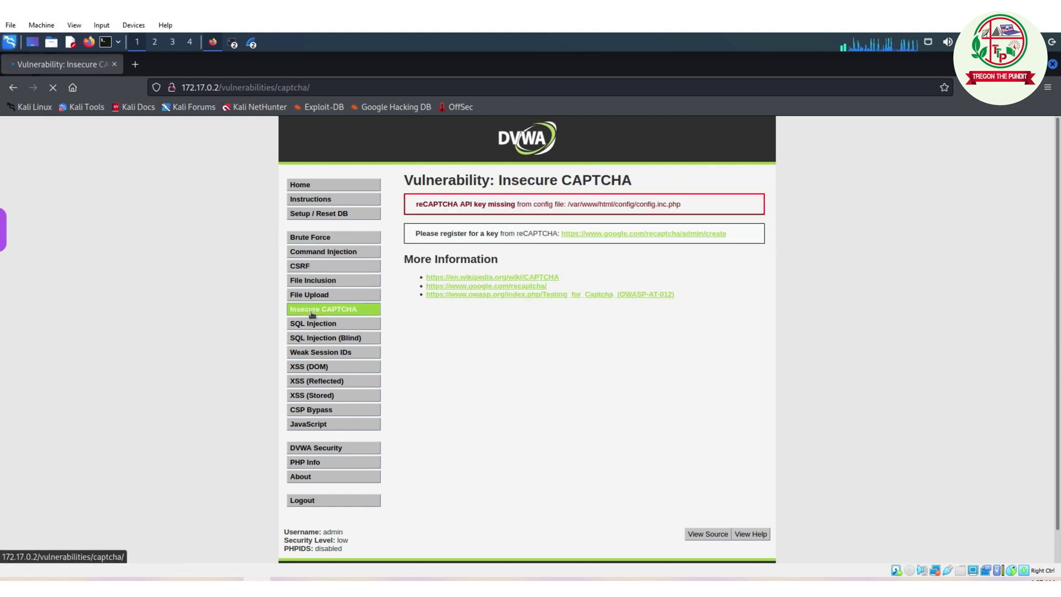
pyautogui.click(313, 323)
pyautogui.click(312, 394)
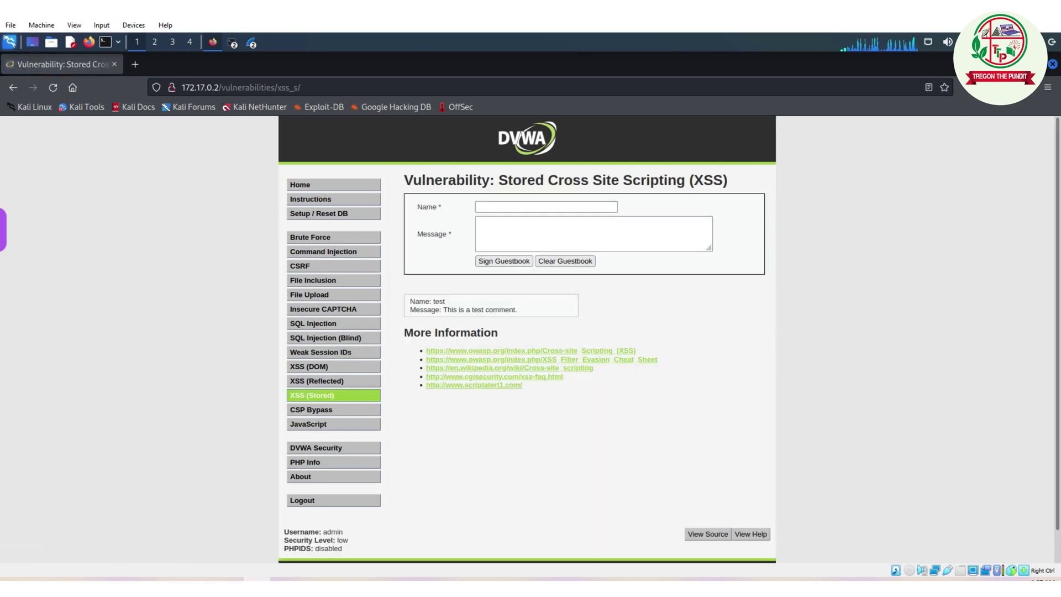
pyautogui.hotkey('alt', 'Tab')
pyautogui.scroll(-1, 290, 224)
pyautogui.scroll(-1, 242, 207)
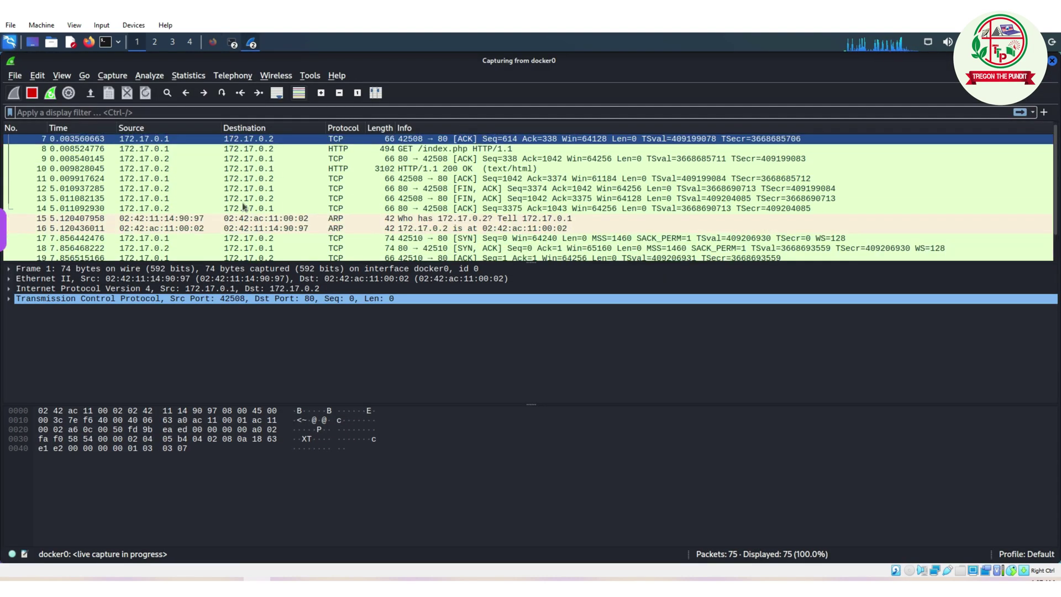
pyautogui.scroll(-2, 242, 207)
pyautogui.scroll(-2, 242, 207)
pyautogui.scroll(4, 242, 208)
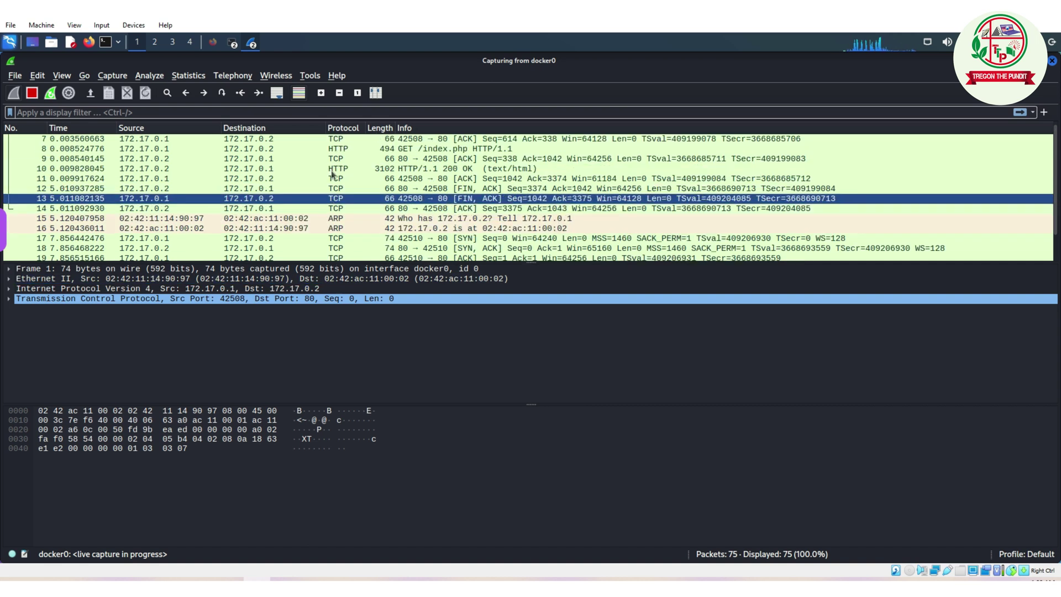
pyautogui.scroll(2, 249, 204)
# Select the POST /login.php packet and inspect its request line, Content-Length and session Cookie headers
pyautogui.click(361, 173)
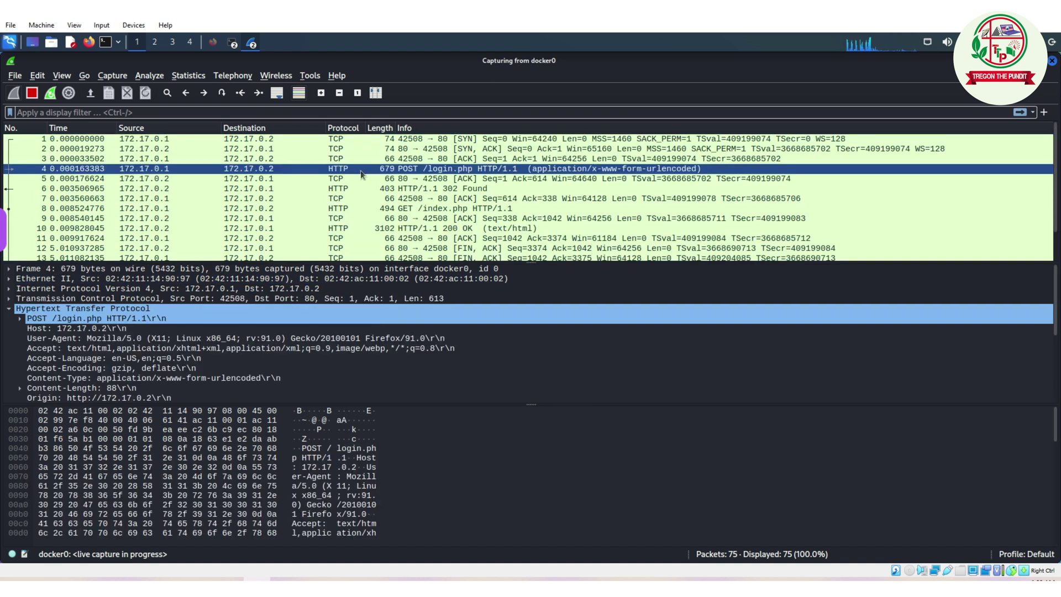
pyautogui.click(21, 318)
pyautogui.doubleClick(50, 320)
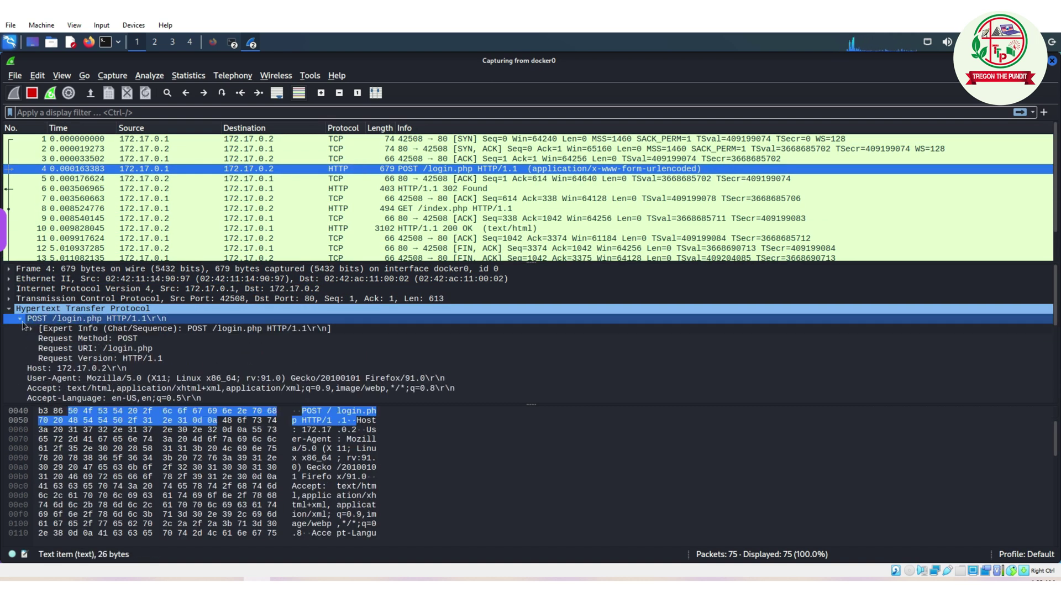
pyautogui.doubleClick(42, 320)
pyautogui.scroll(-1, 41, 332)
pyautogui.click(20, 358)
pyautogui.scroll(-2, 33, 348)
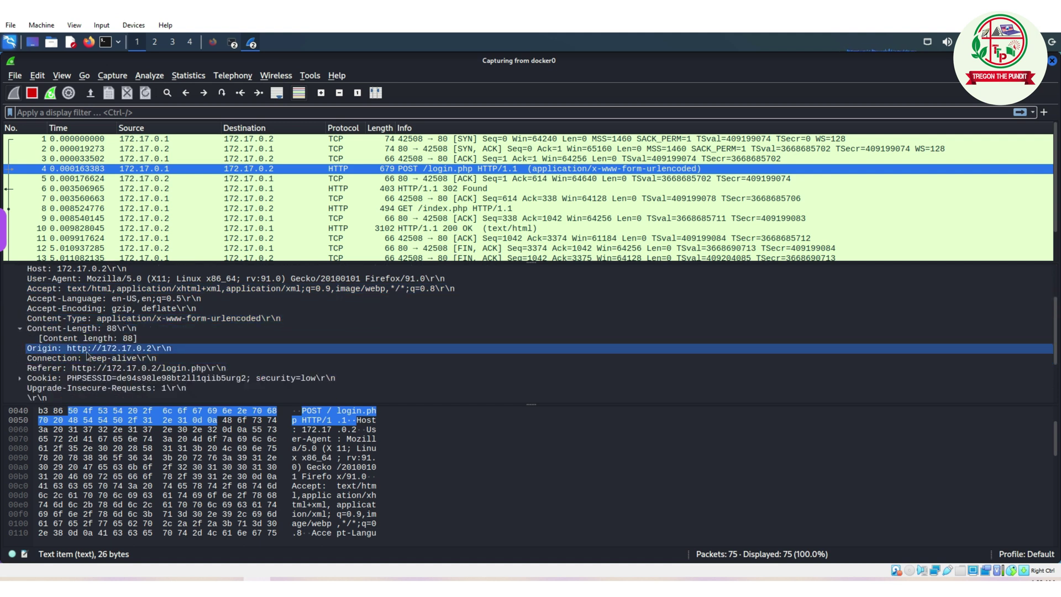
pyautogui.scroll(-1, 25, 332)
pyautogui.click(18, 318)
pyautogui.click(39, 328)
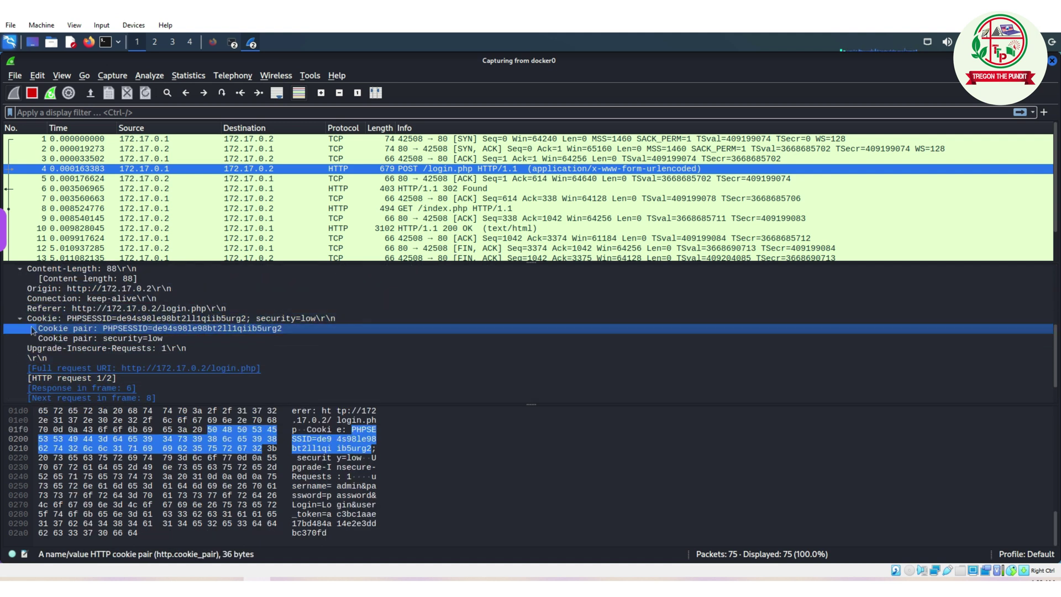
pyautogui.click(20, 318)
# Expand the HTML Form URL Encoded fields, viewing username admin, Login and user_token
pyautogui.click(83, 397)
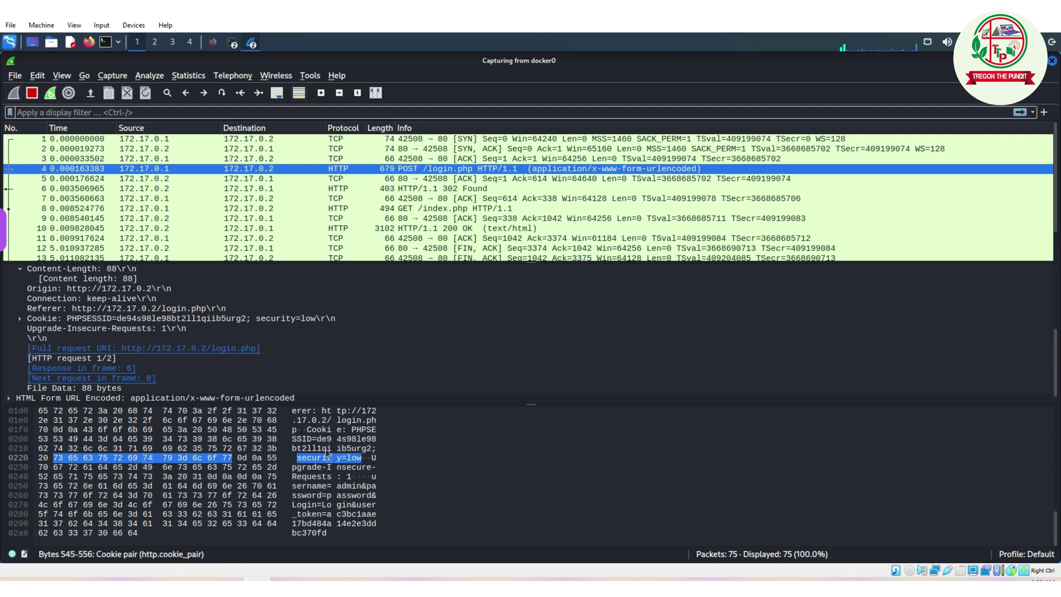
pyautogui.click(8, 399)
pyautogui.click(20, 379)
pyautogui.scroll(-1, 140, 359)
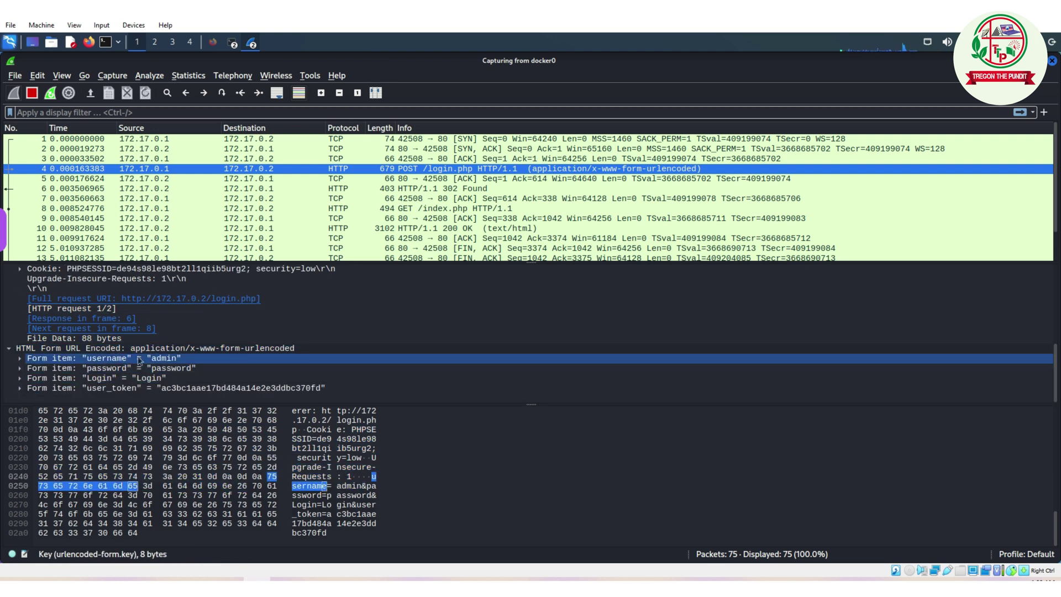
pyautogui.click(160, 367)
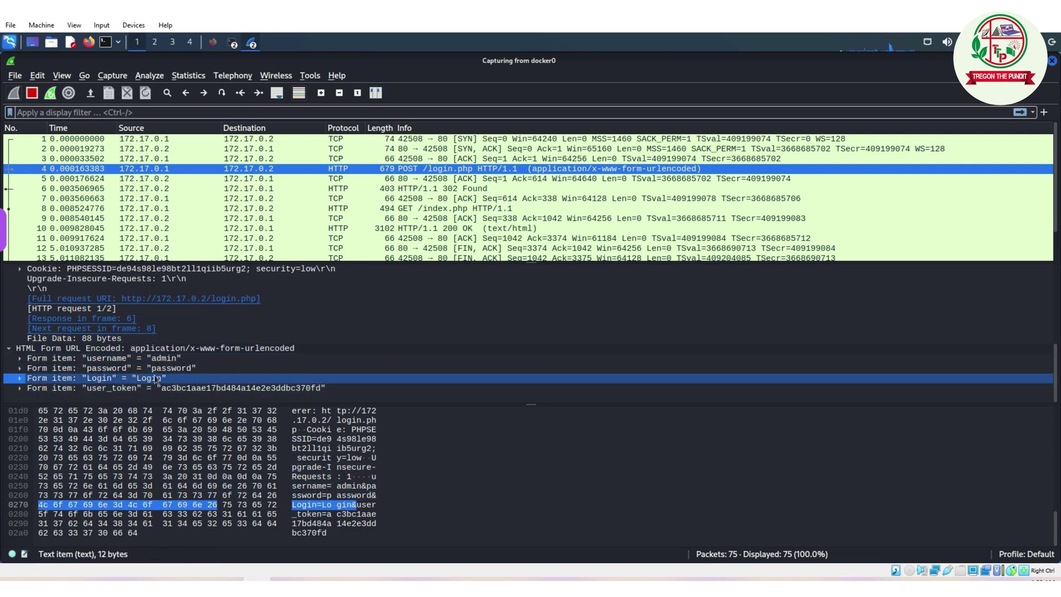
pyautogui.click(158, 388)
pyautogui.click(20, 389)
# Expand the password field showing password, inspect the security=low cookie and a later packet
pyautogui.click(166, 339)
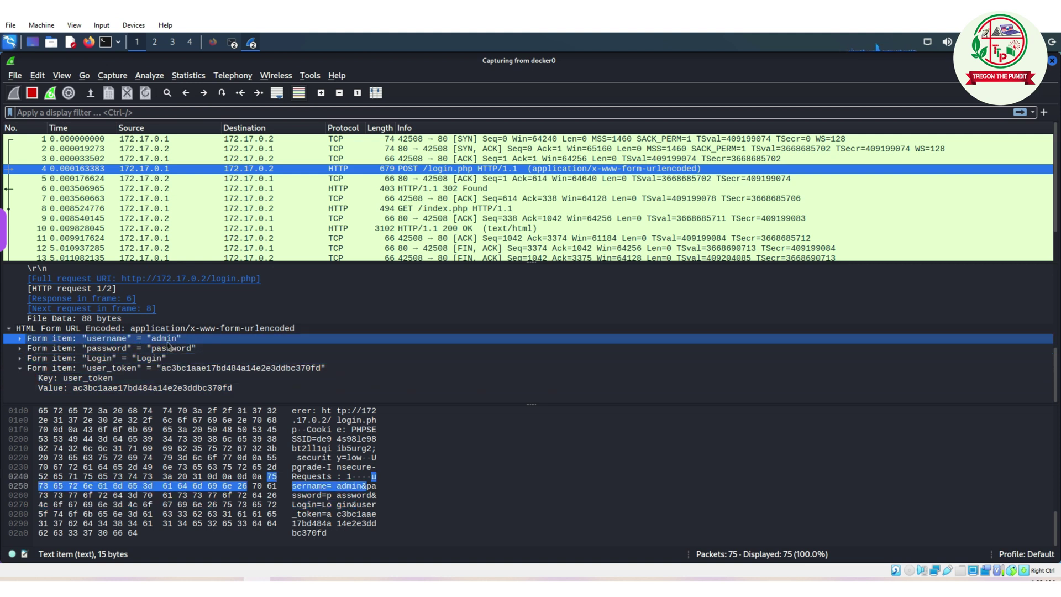
pyautogui.doubleClick(166, 348)
pyautogui.click(165, 339)
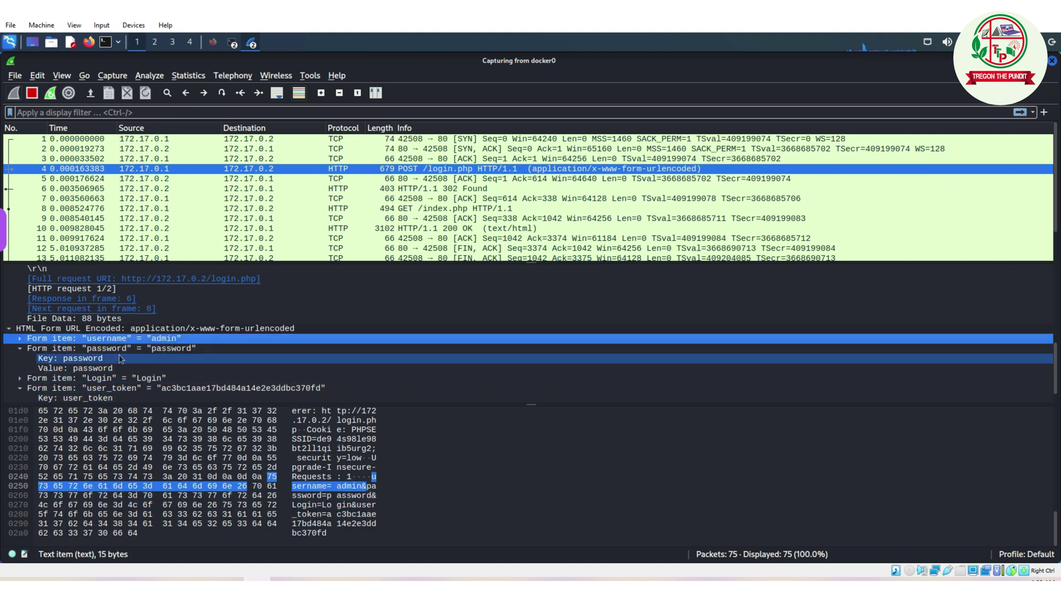
pyautogui.click(83, 367)
pyautogui.click(125, 458)
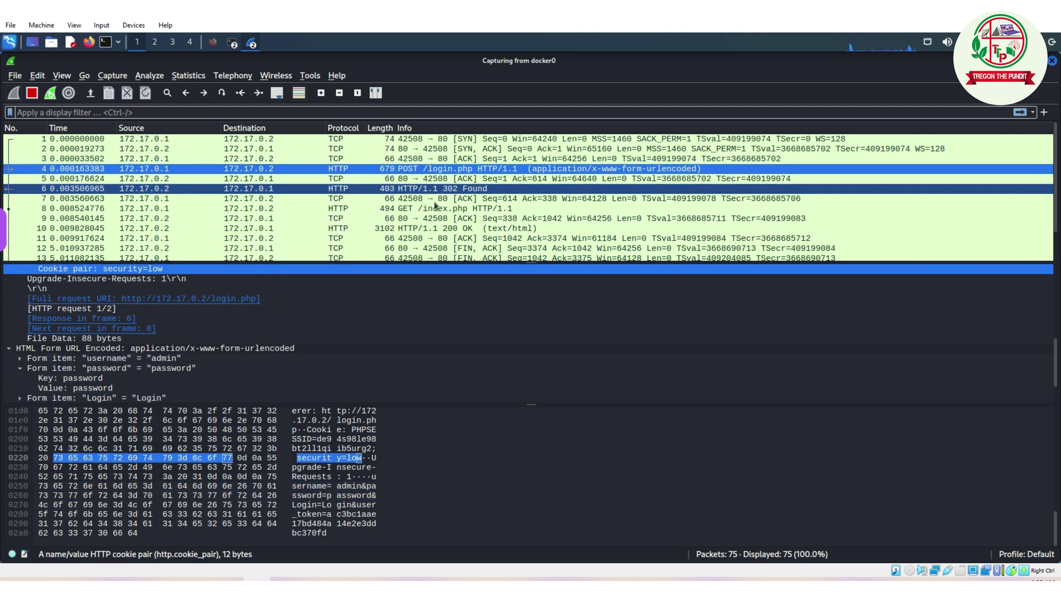
pyautogui.click(358, 258)
pyautogui.scroll(-4, 368, 227)
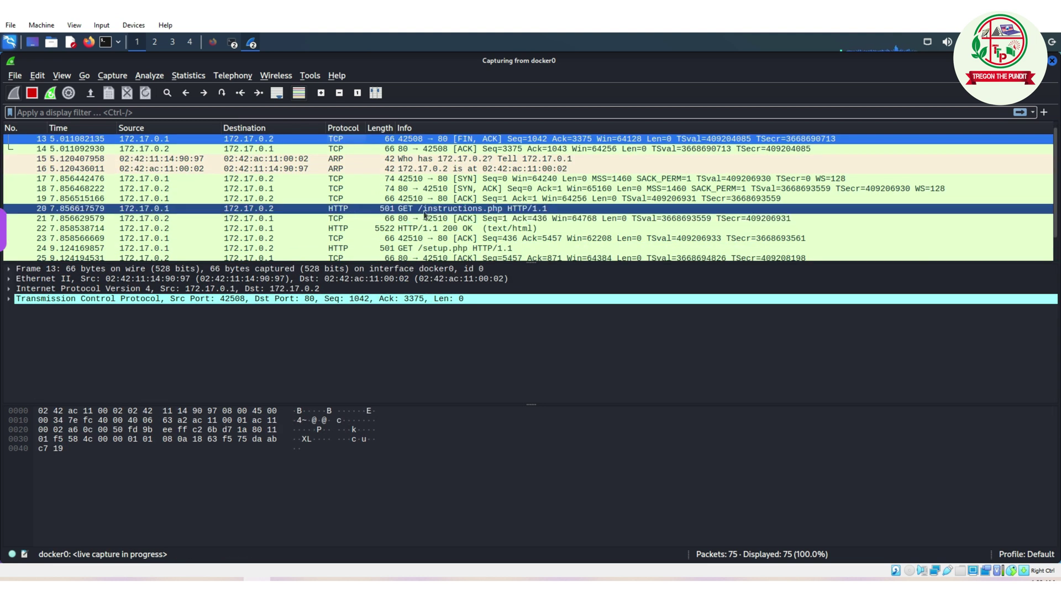
pyautogui.scroll(1, 424, 214)
pyautogui.scroll(1, 423, 215)
# Log out of DVWA and log straight back in as admin to generate a fresh login request
pyautogui.click(213, 43)
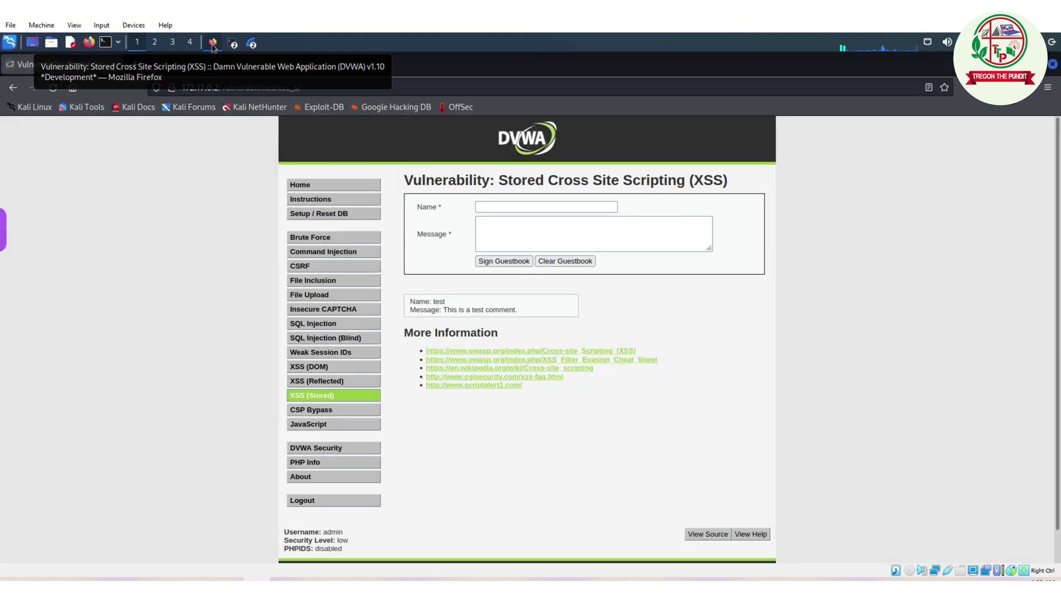
pyautogui.click(312, 501)
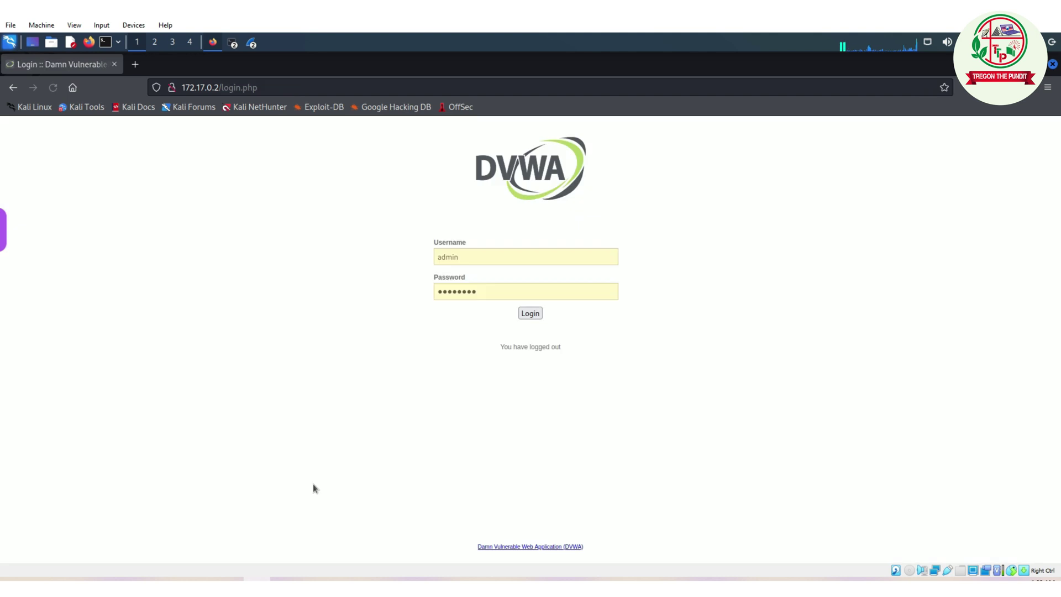
pyautogui.click(529, 313)
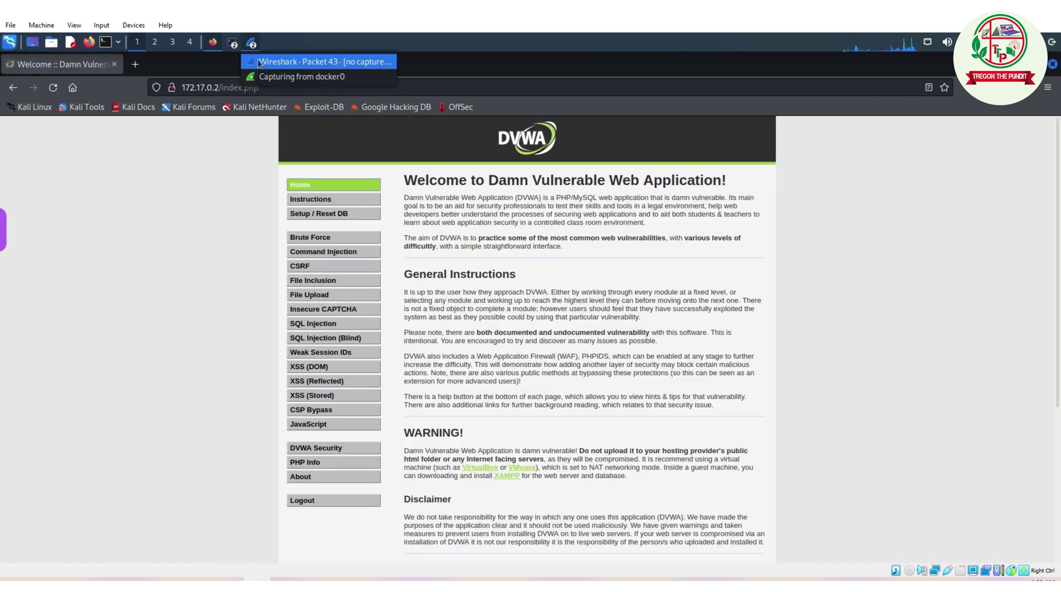
# Dismiss the packet 43 detail window and return to the live Wireshark capture, now at 97 packets
pyautogui.click(324, 62)
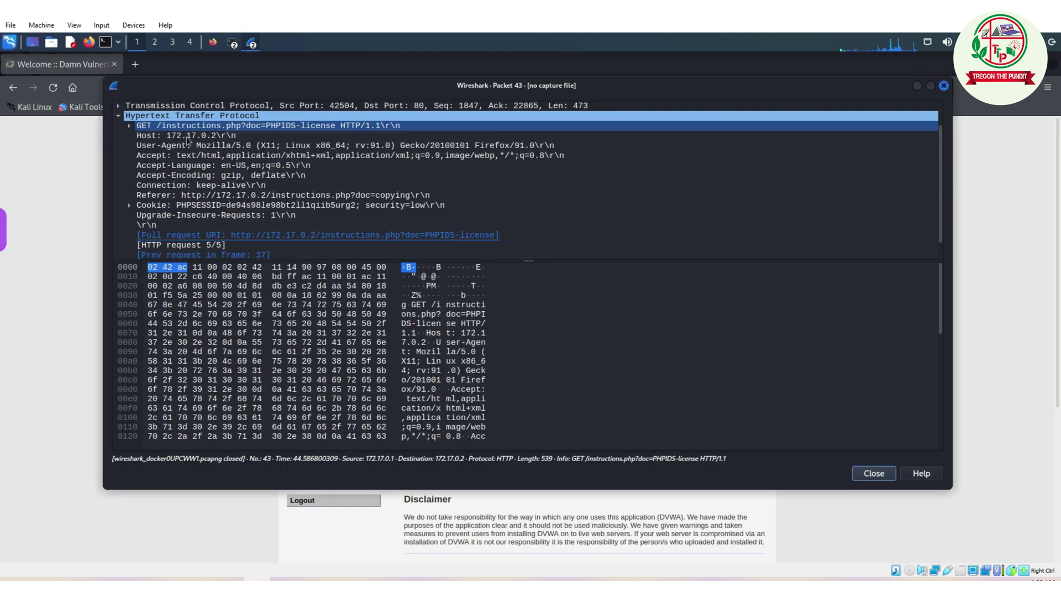
pyautogui.doubleClick(736, 117)
pyautogui.click(873, 472)
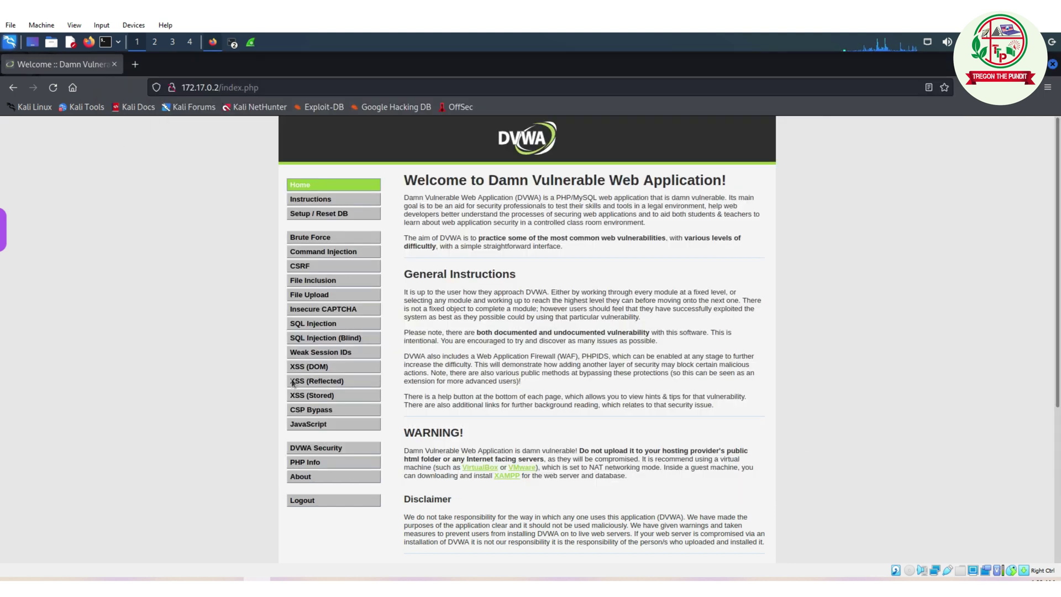
pyautogui.click(251, 43)
pyautogui.scroll(-15, 177, 240)
pyautogui.scroll(-13, 180, 237)
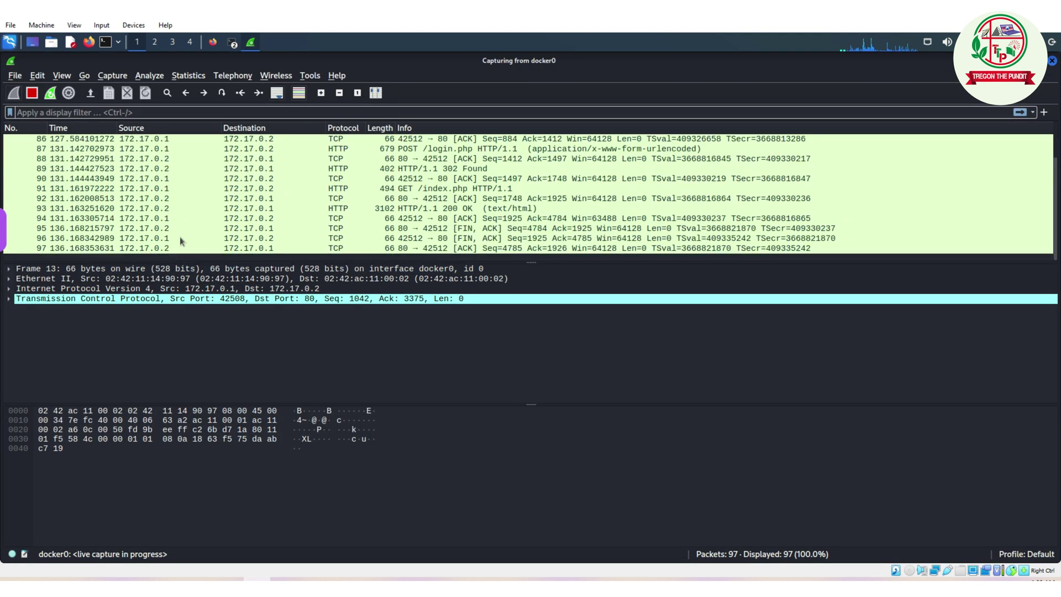
# Locate the new POST /login.php packet 87 at the end of the capture and view it in its own window
pyautogui.click(314, 248)
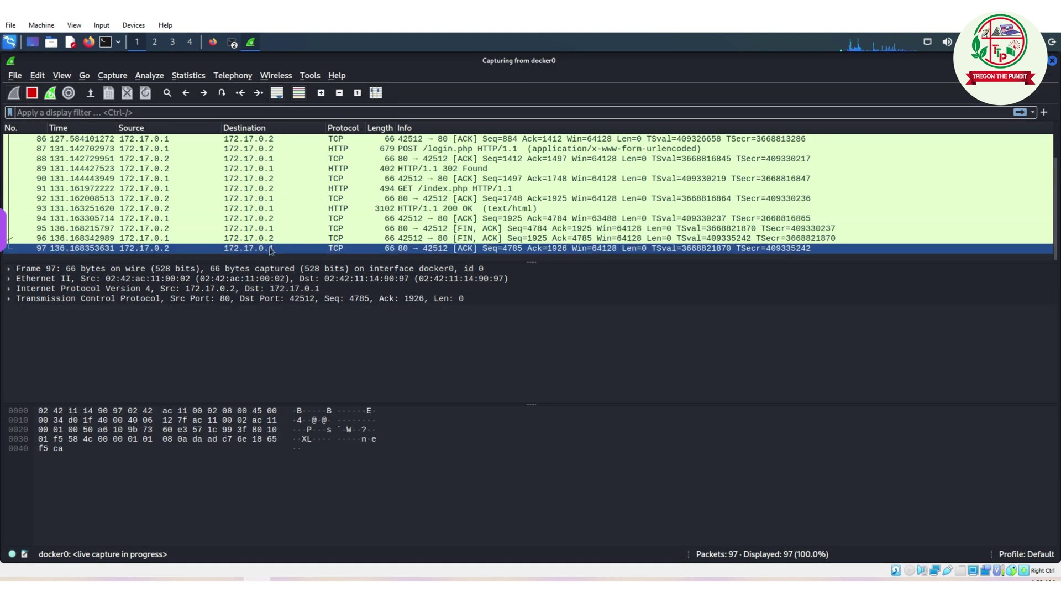
pyautogui.click(338, 239)
pyautogui.doubleClick(207, 149)
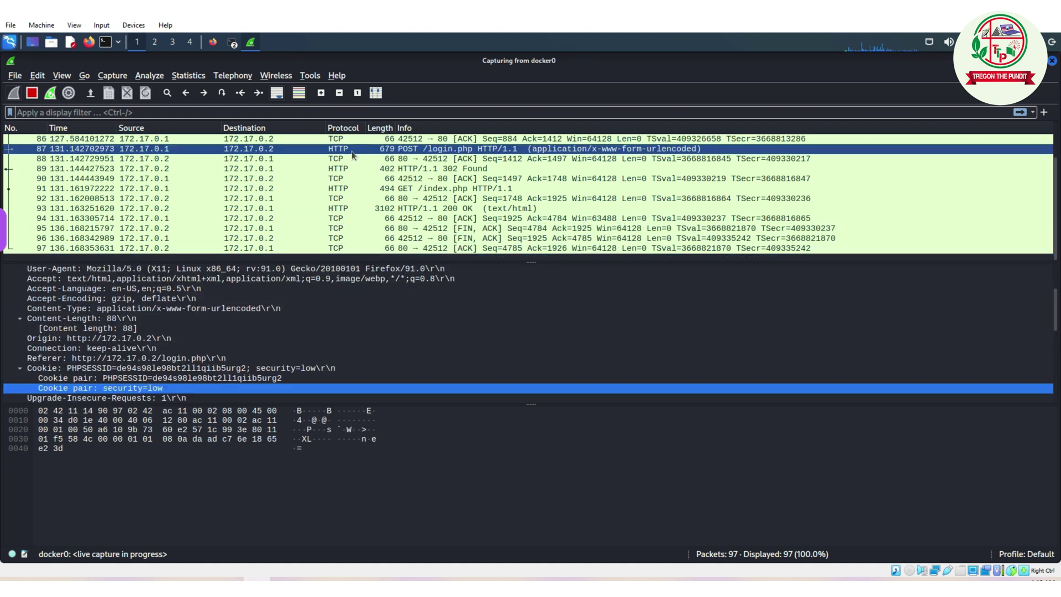
pyautogui.click(151, 224)
pyautogui.click(153, 244)
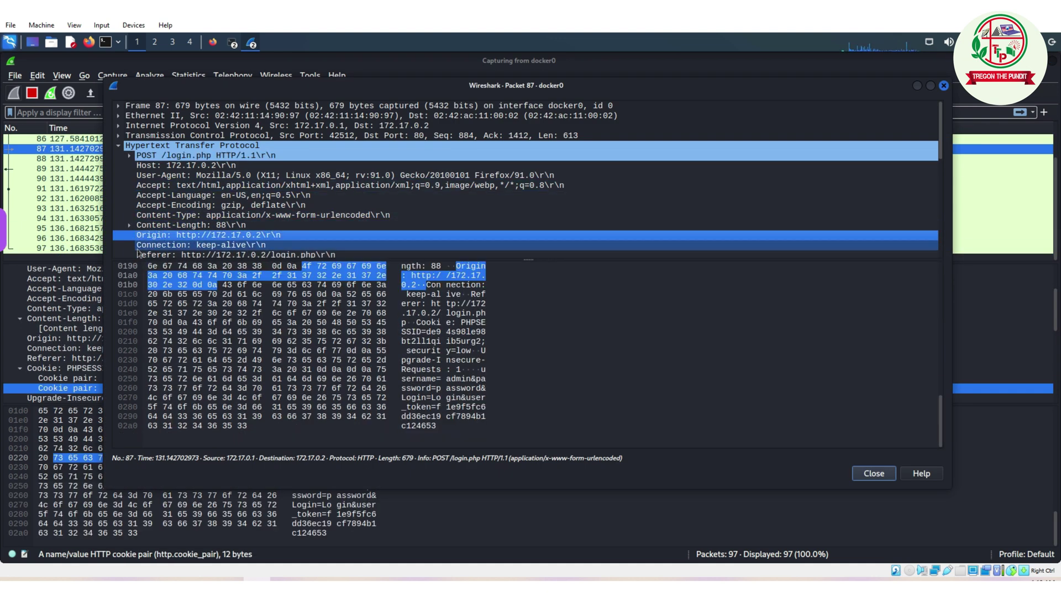
pyautogui.scroll(-1, 150, 241)
pyautogui.click(145, 235)
pyautogui.scroll(-3, 134, 245)
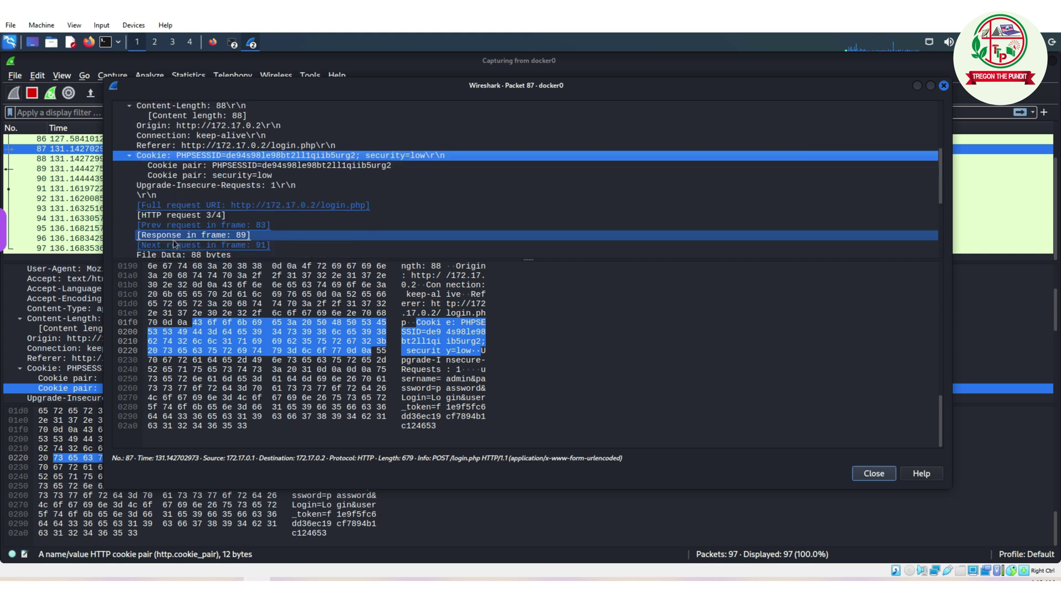
pyautogui.scroll(-2, 135, 215)
pyautogui.scroll(-1, 133, 195)
pyautogui.click(131, 185)
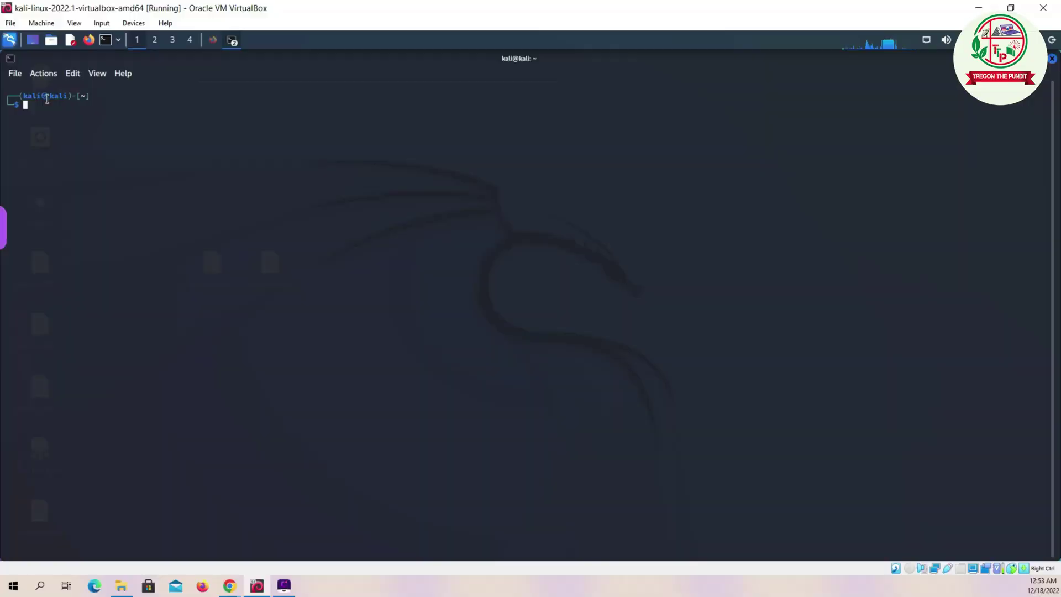
pyautogui.write('nikto -h 172.17.0.2')
# Run nikto -h 172.17.0.2 and let the scan finish with 12 items: missing headers, outdated Apache, exposed directories
pyautogui.press('Return')
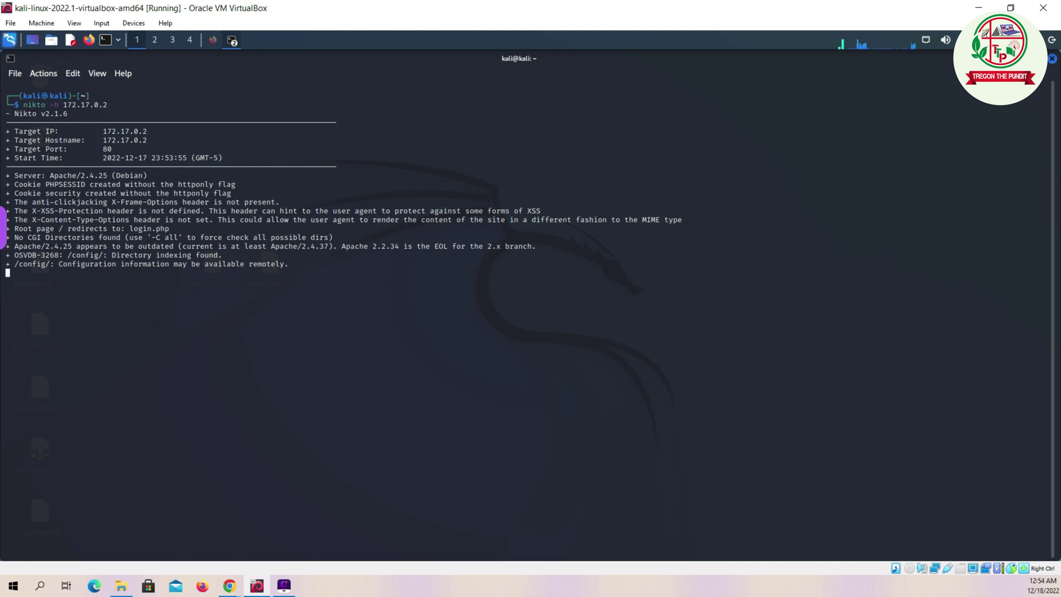
pyautogui.click(229, 585)
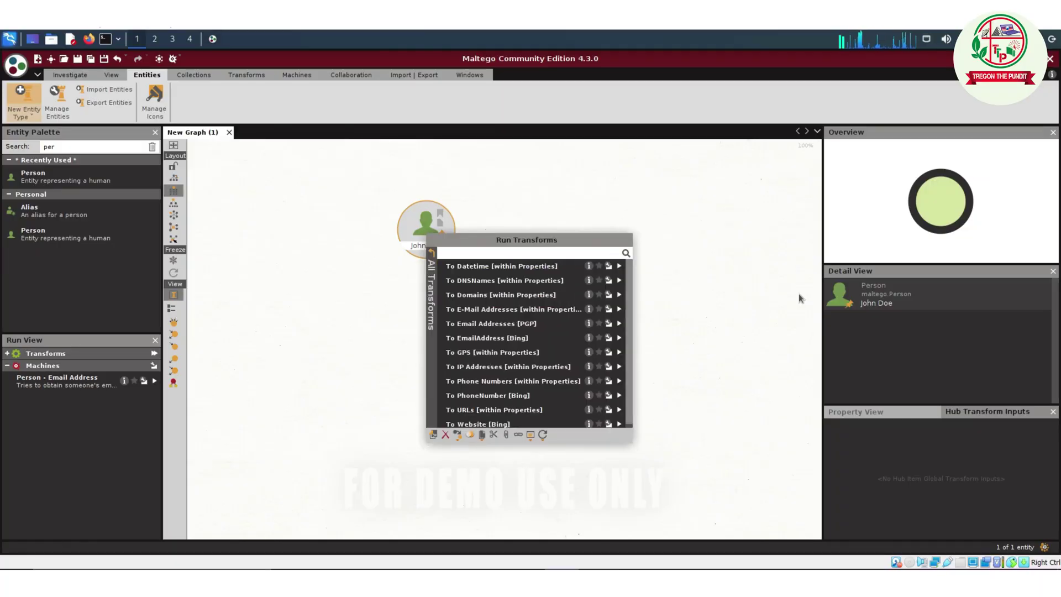
# Run To Email Addresses [PGP] on John Doe, linking him to 12 email addresses
pyautogui.press('Return')
pyautogui.press('Down')
pyautogui.press('Down')
pyautogui.press('Return')
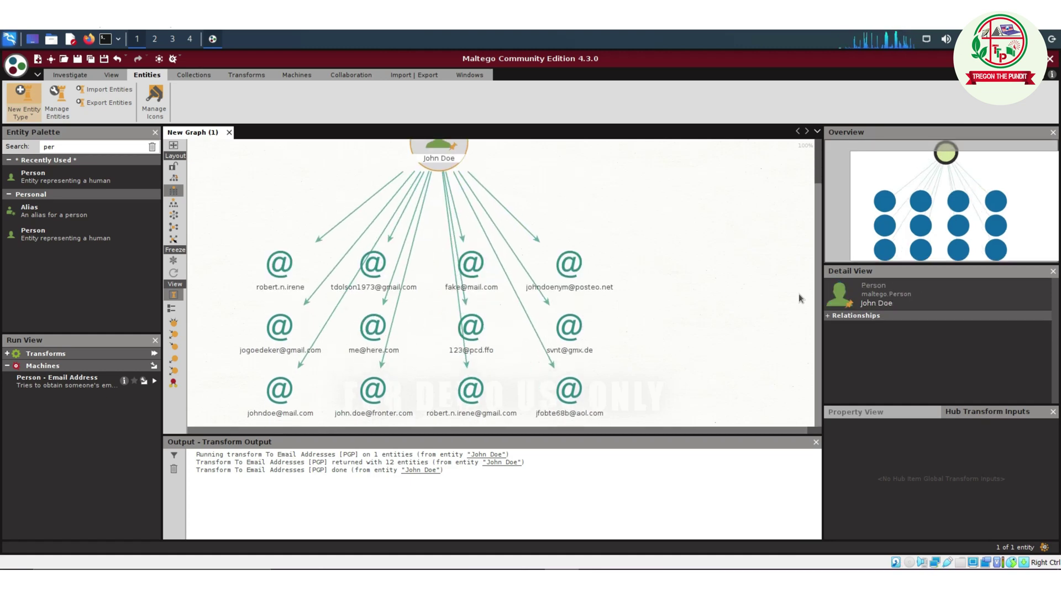
pyautogui.click(471, 264)
pyautogui.moveTo(520, 419)
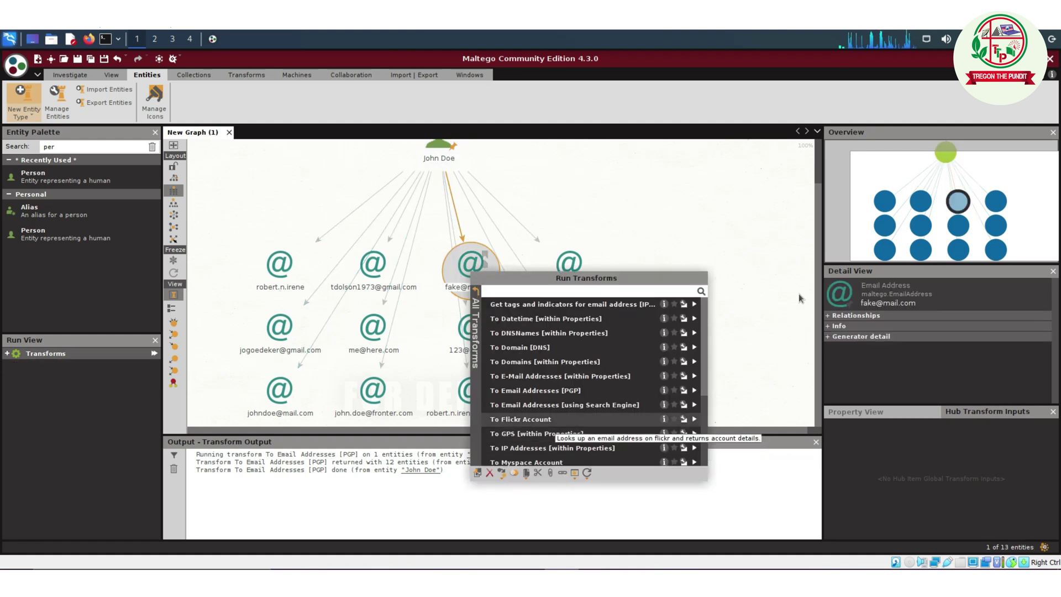
pyautogui.click(572, 305)
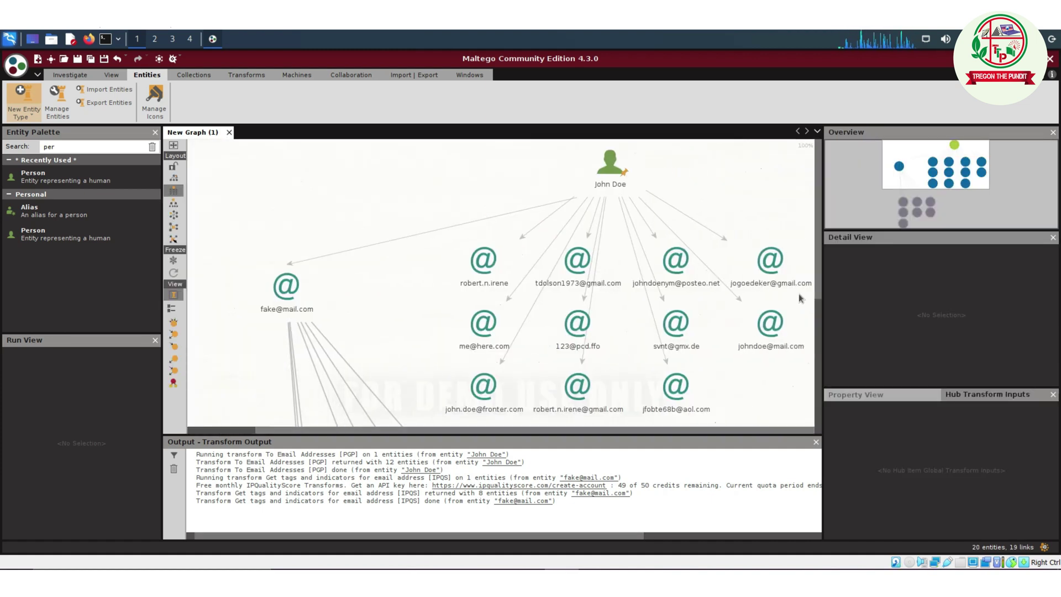
pyautogui.rightClick(799, 294)
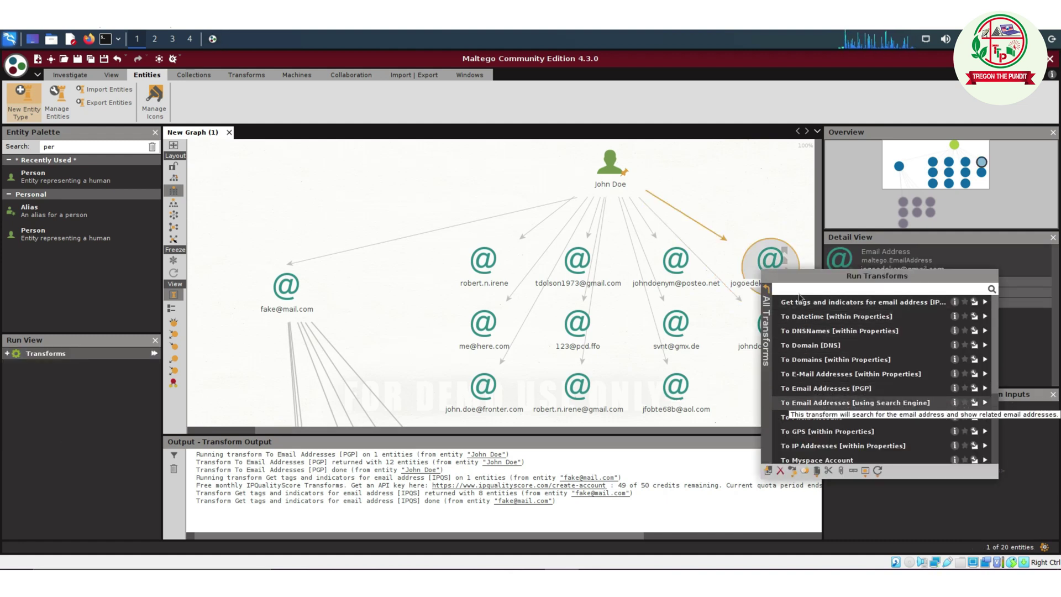
pyautogui.click(821, 444)
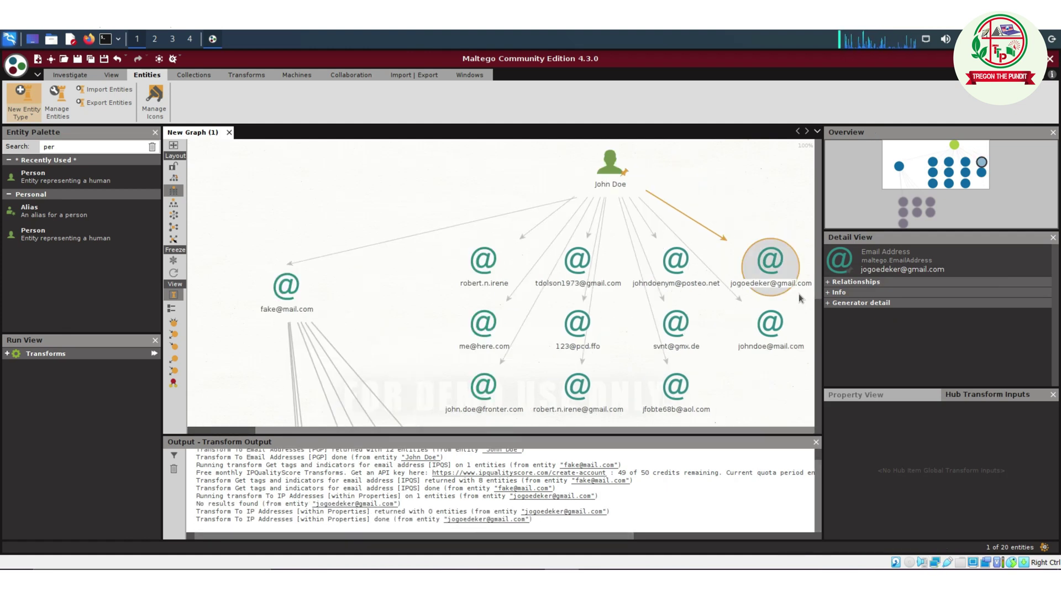
pyautogui.rightClick(799, 297)
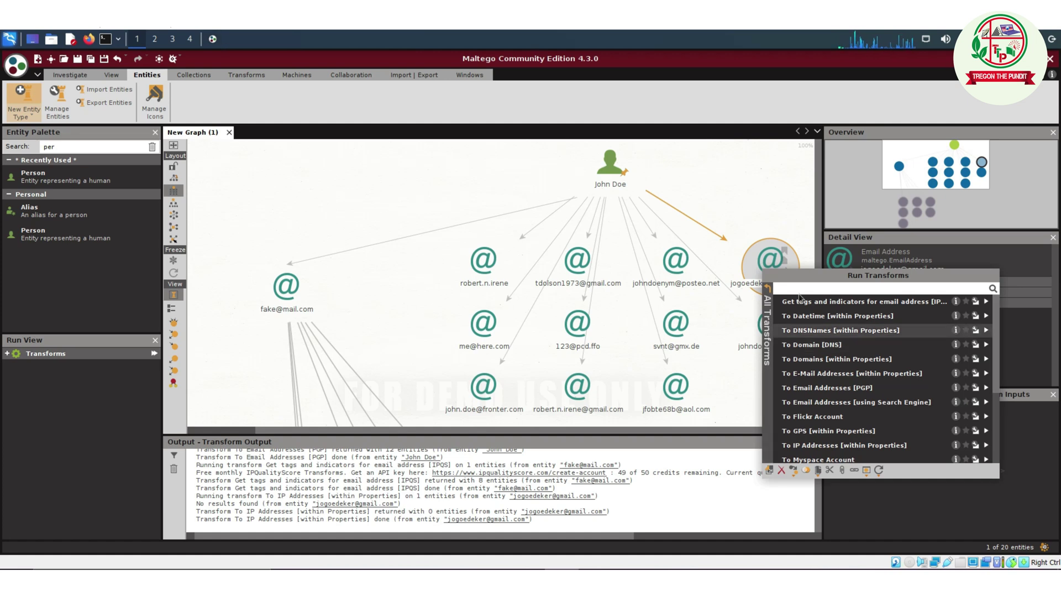
pyautogui.click(799, 359)
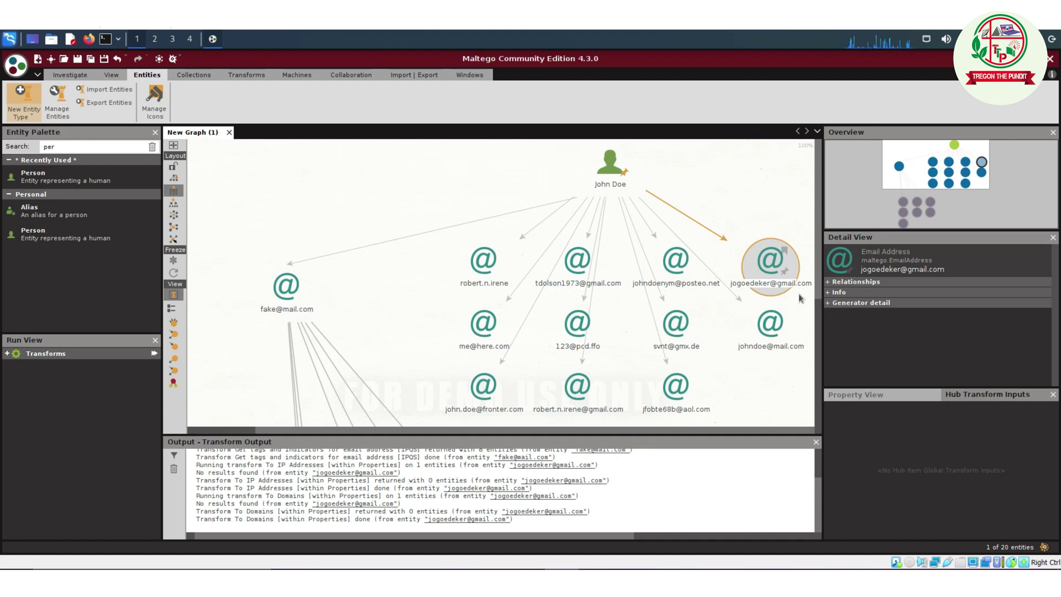
pyautogui.rightClick(773, 269)
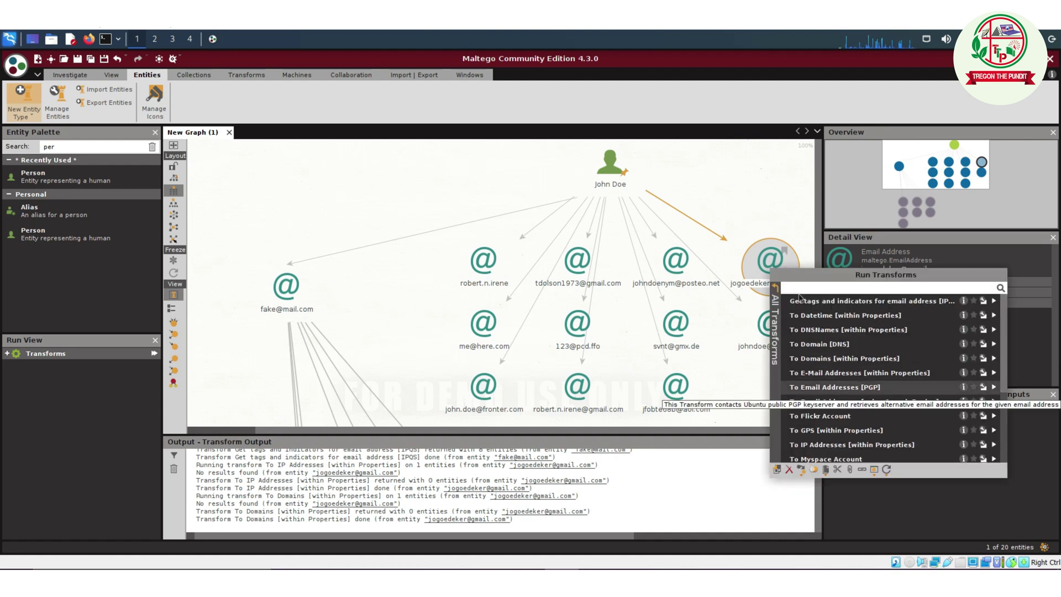
pyautogui.click(837, 445)
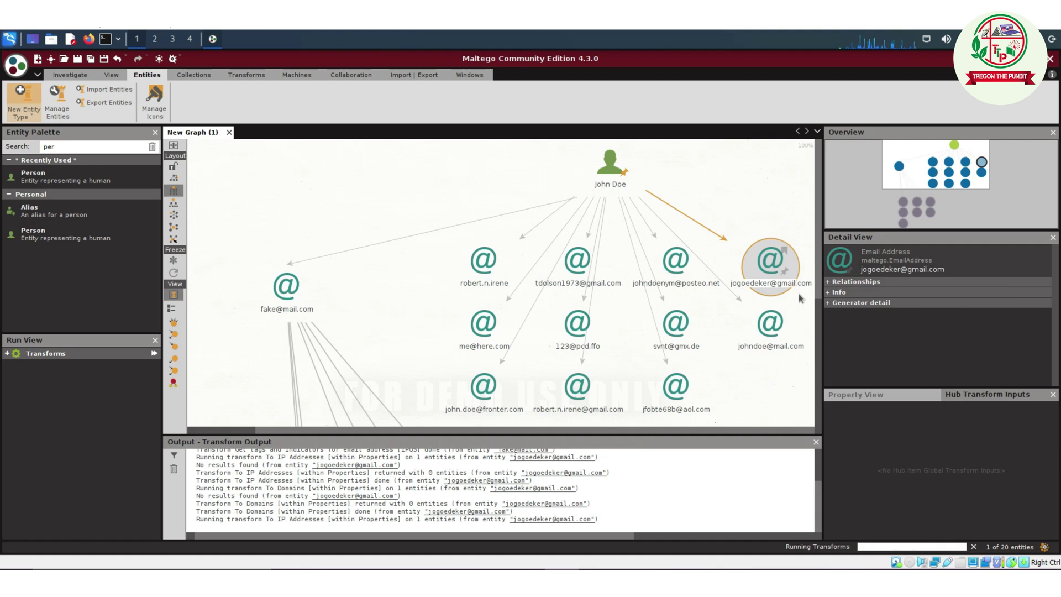